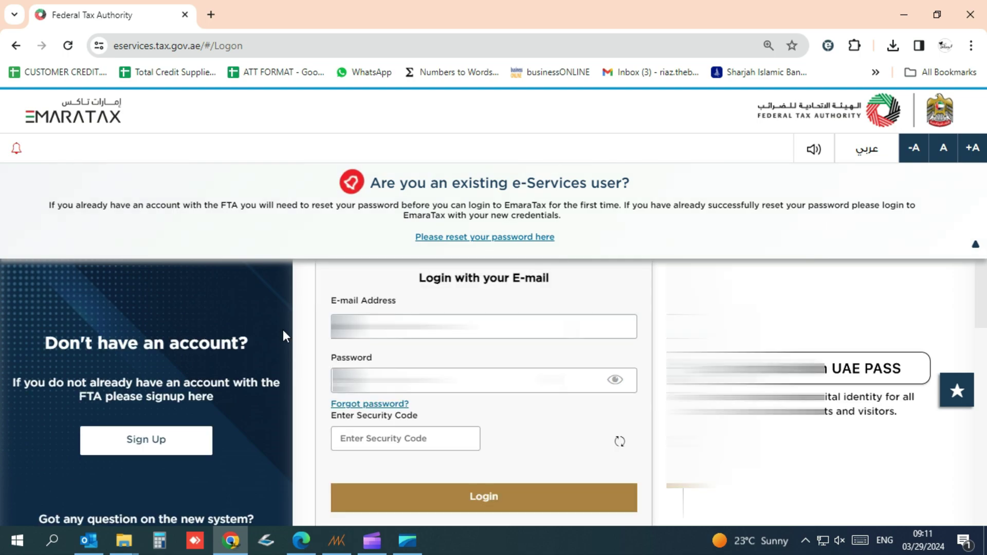
Log in to EmaraTax using the saved e-mail account and the security code
drag(275, 46, 117, 45)
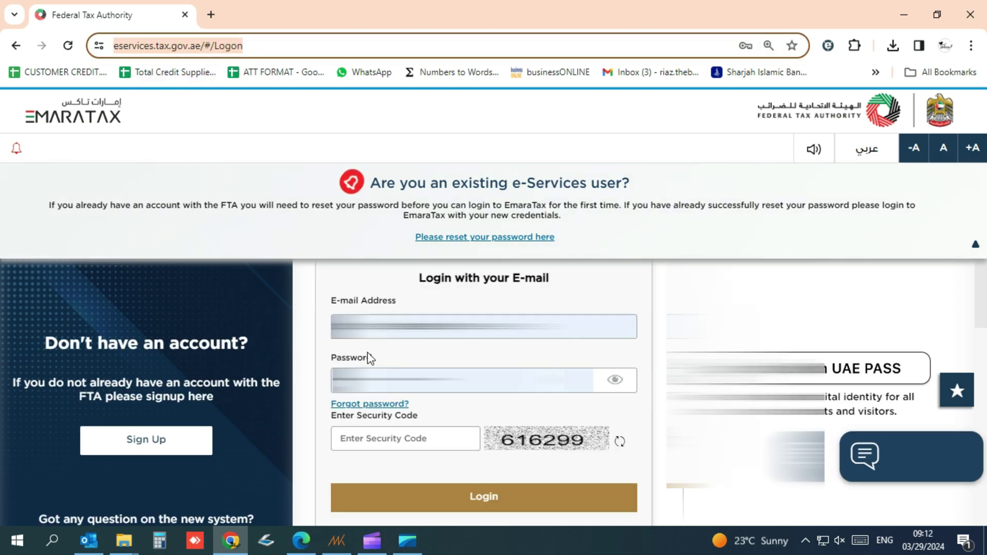
click(483, 326)
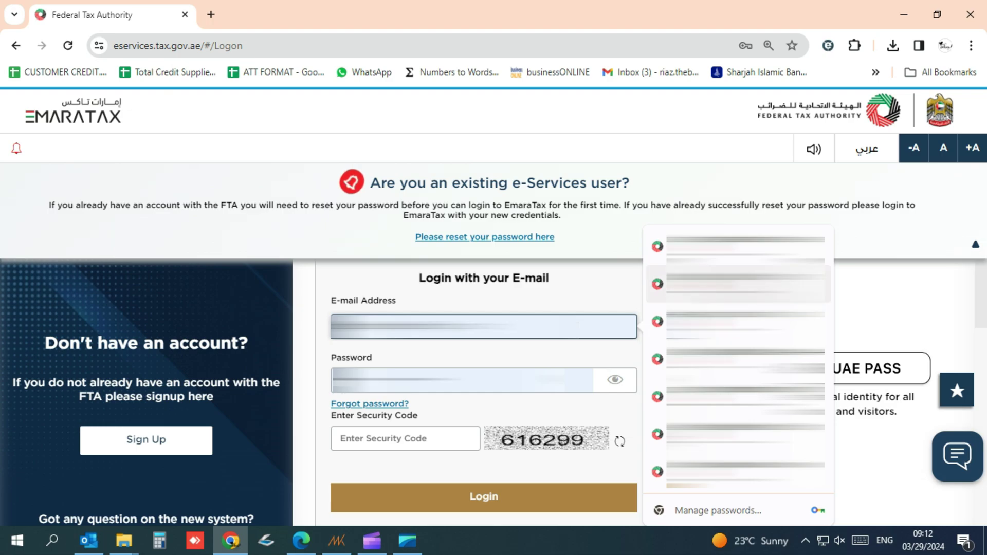
key(Down)
key(Down)
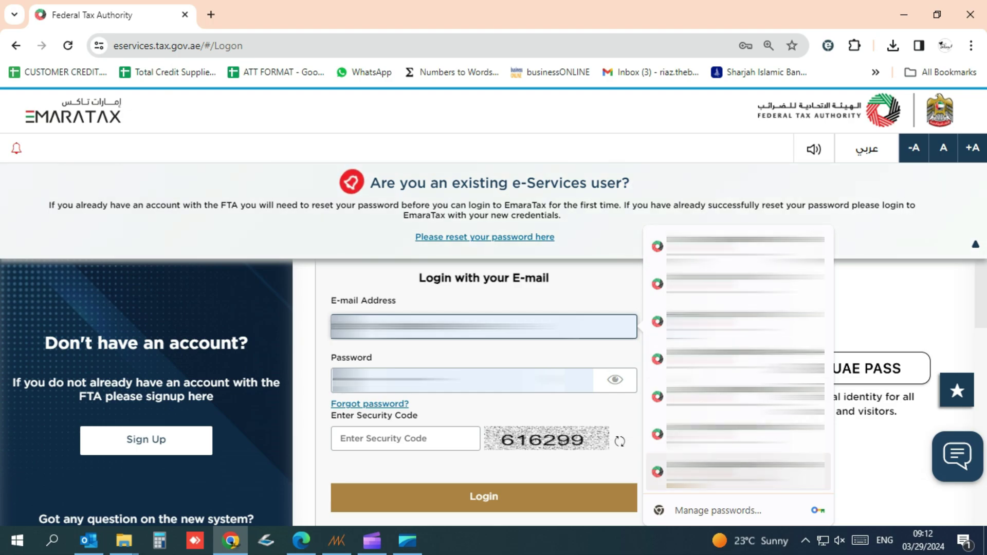
key(Return)
click(359, 442)
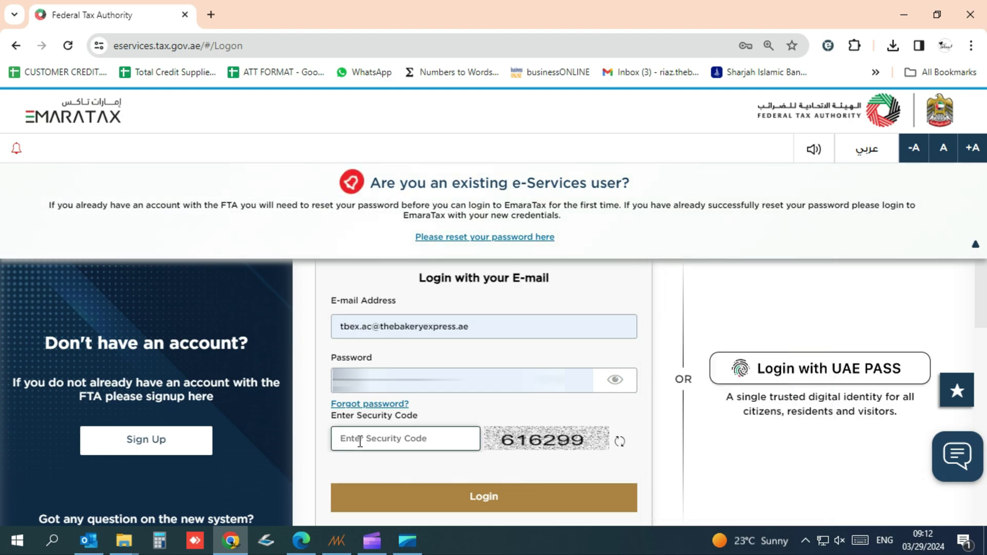
click(465, 501)
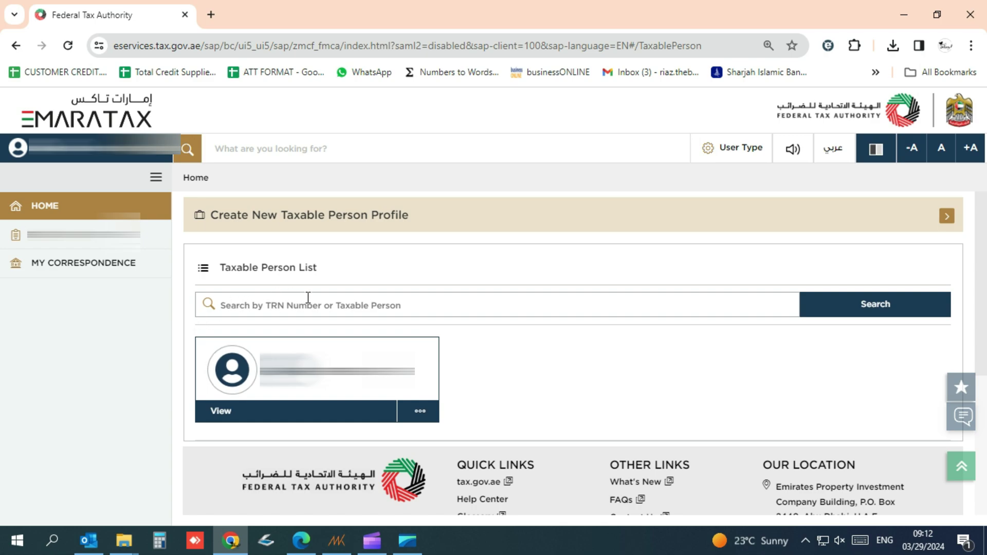
From the taxable person's dashboard, choose Register on the Not Registered Corporate Tax row
click(284, 422)
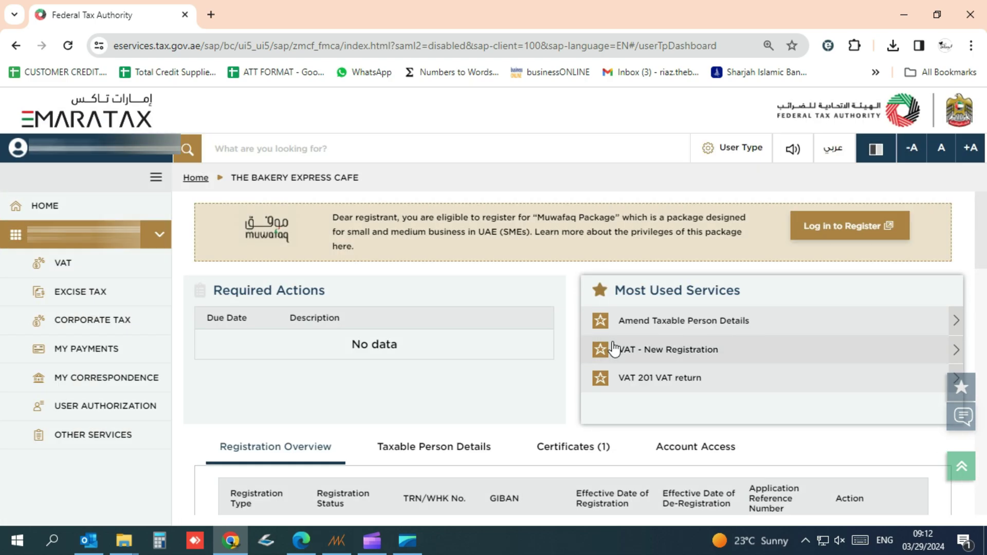
click(614, 350)
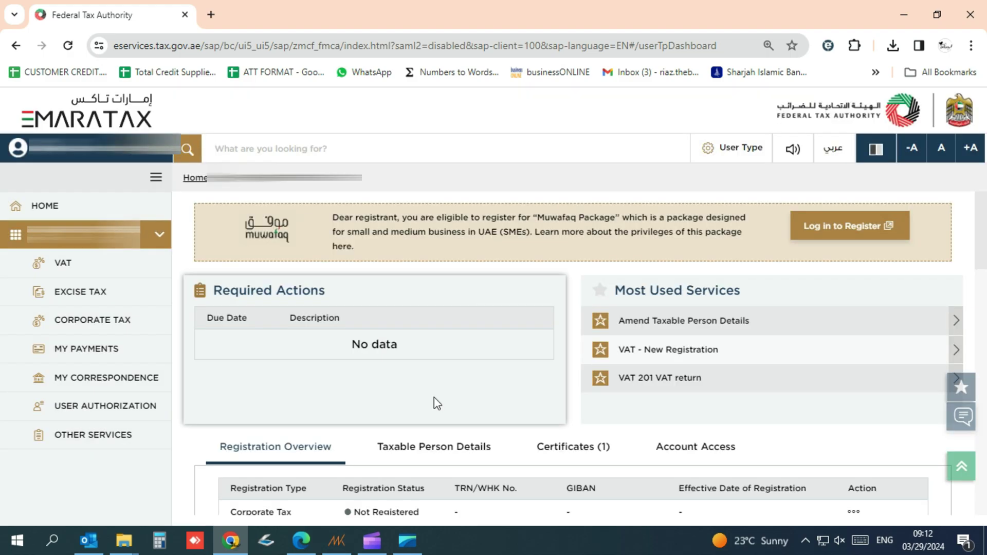
key(ctrl+minus)
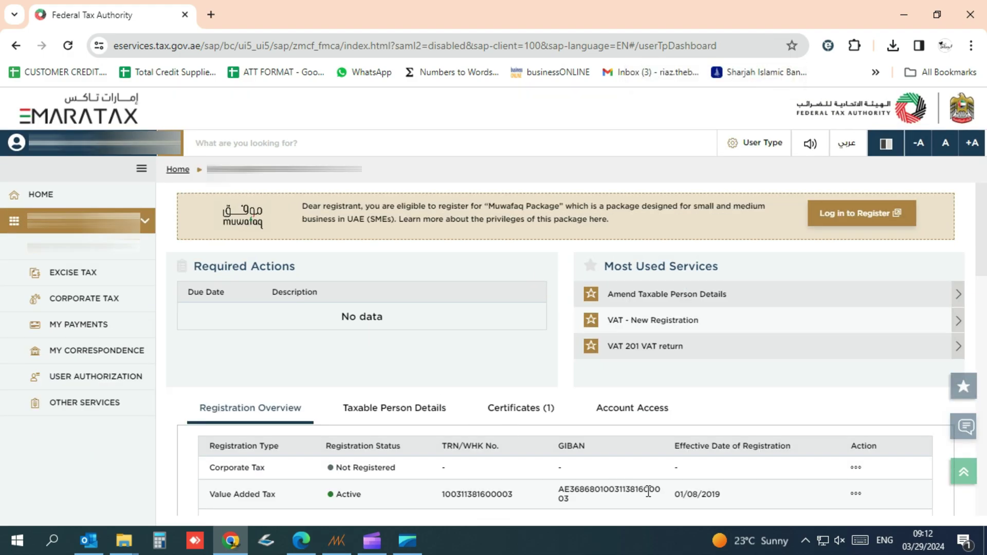
drag(203, 469, 427, 468)
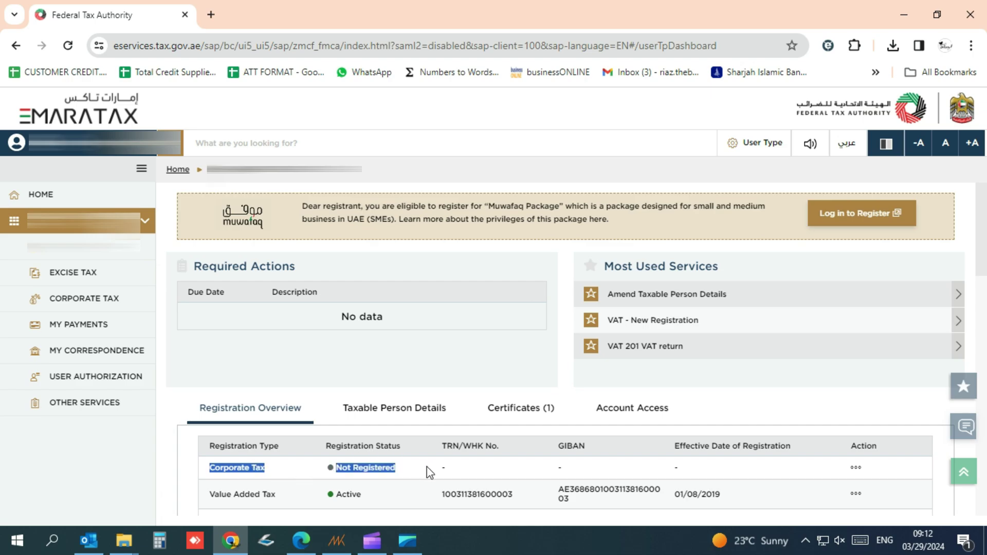
click(855, 469)
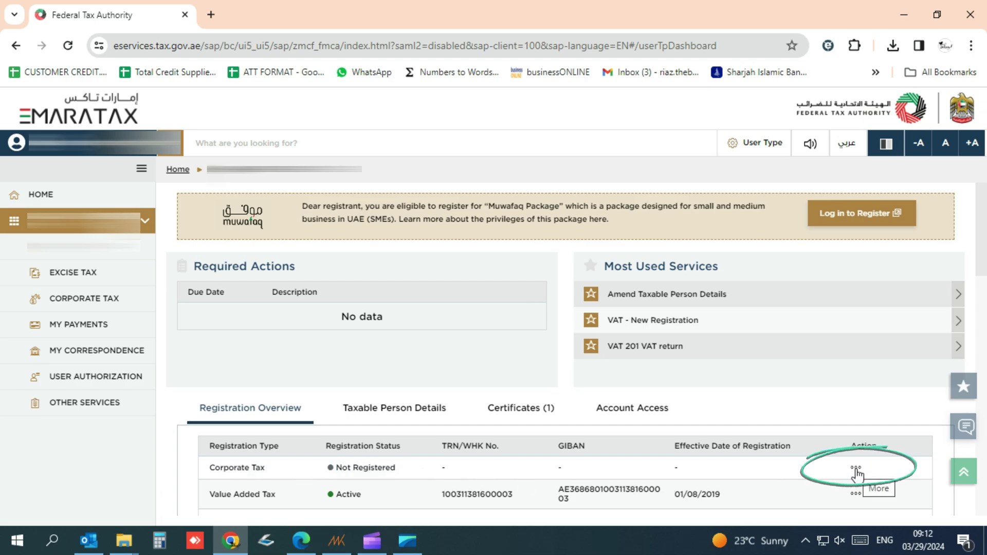
click(855, 470)
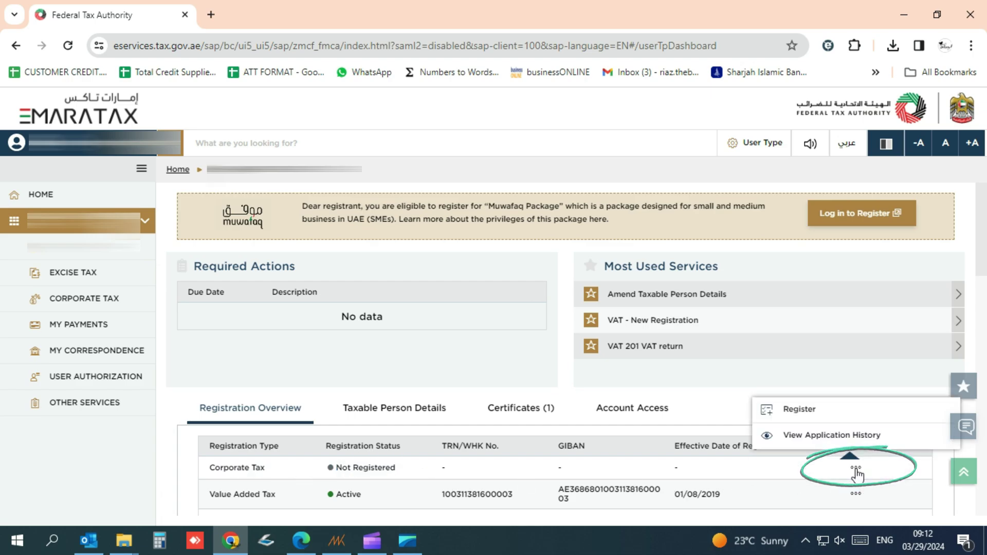
click(807, 411)
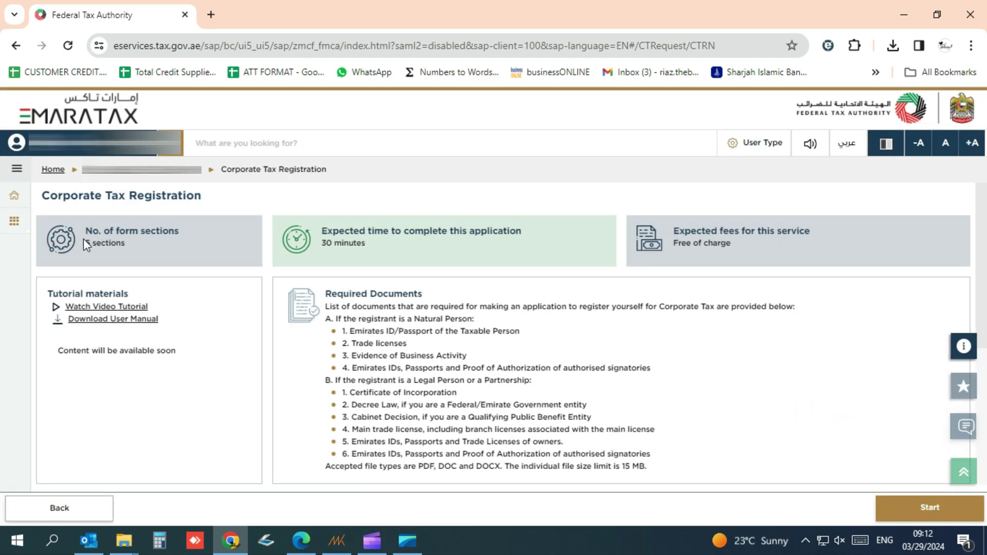
Review the 30-minute, free-of-charge, 5-section service cards and expand About the Service
drag(382, 249, 322, 237)
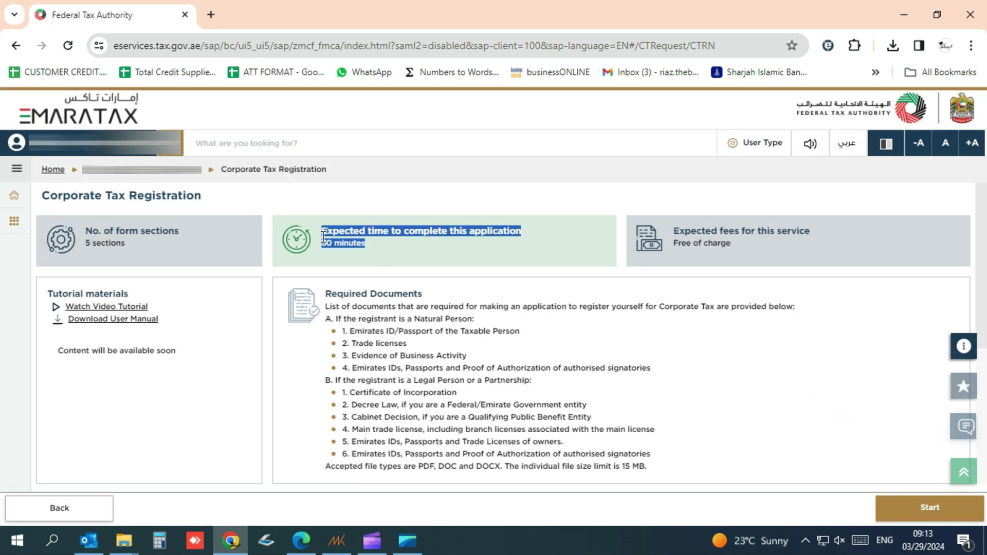
drag(742, 244, 662, 232)
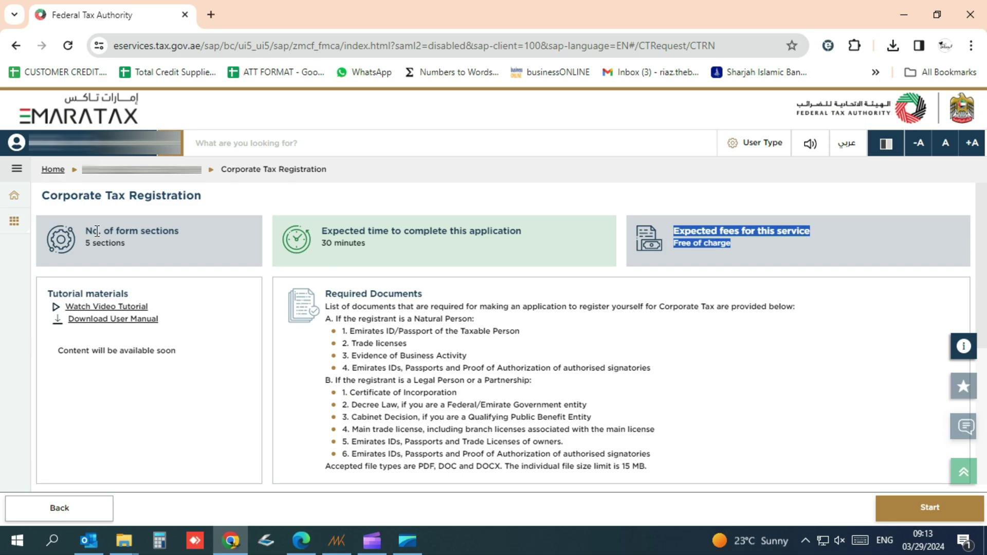
drag(153, 243, 82, 234)
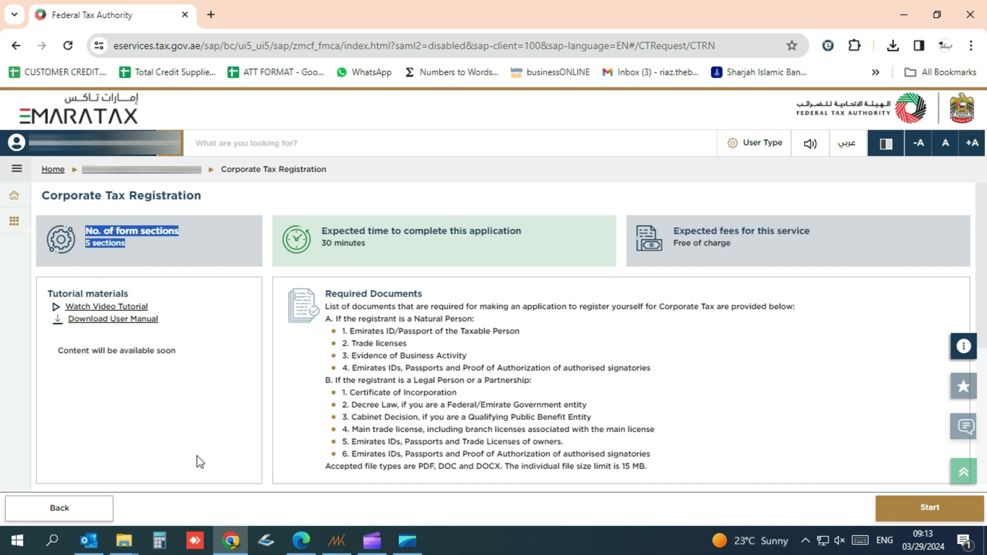
click(215, 453)
scroll(214, 452, down, 1)
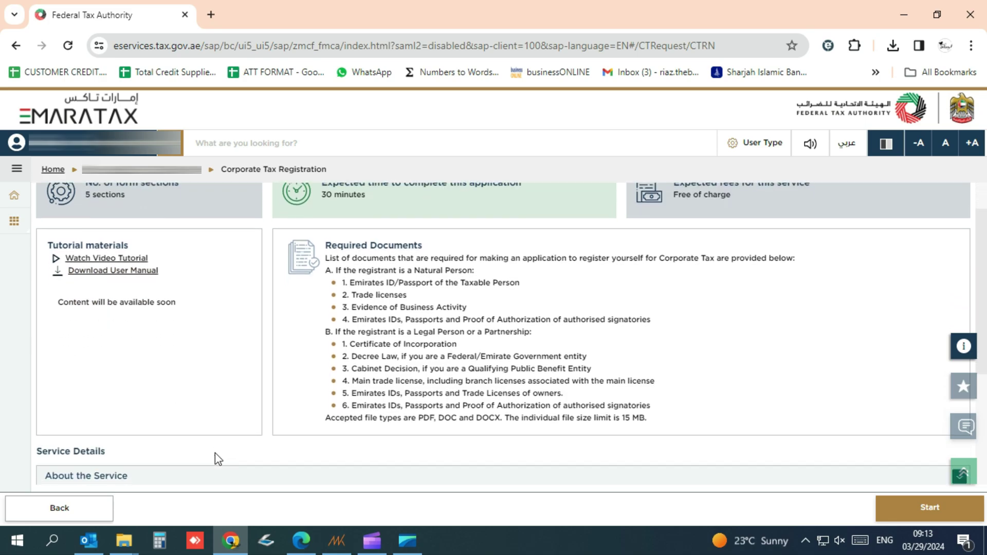
scroll(214, 452, down, 2)
click(214, 452)
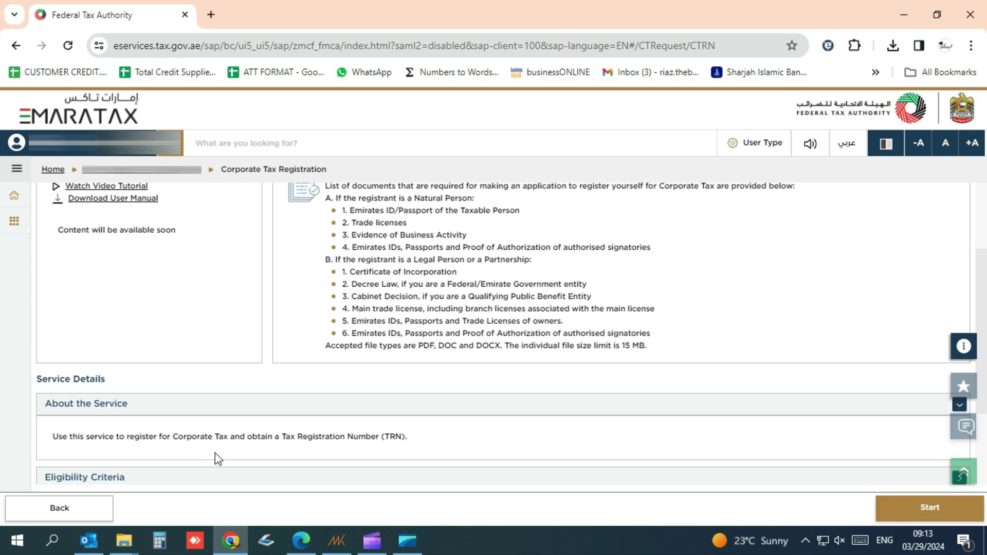
scroll(215, 452, down, 2)
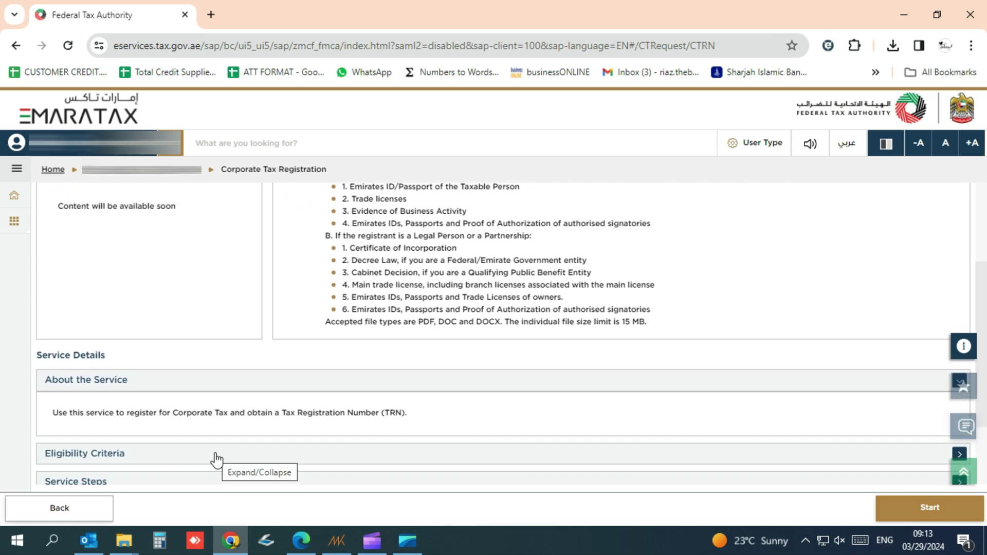
scroll(216, 459, down, 1)
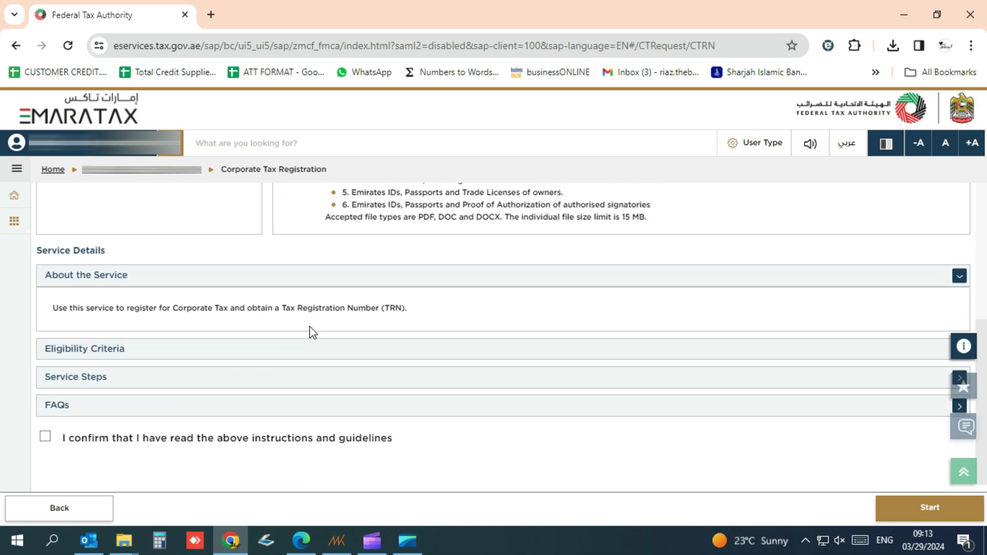
scroll(533, 327, up, 2)
scroll(532, 327, up, 1)
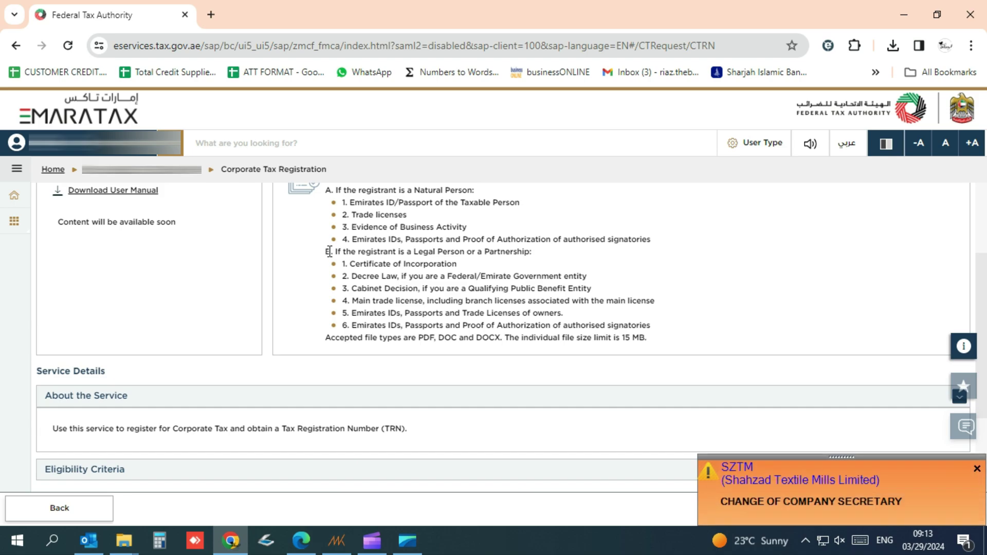
Check the legal-person required documents, tick the 'I confirm' statement and start the application
drag(339, 253, 667, 347)
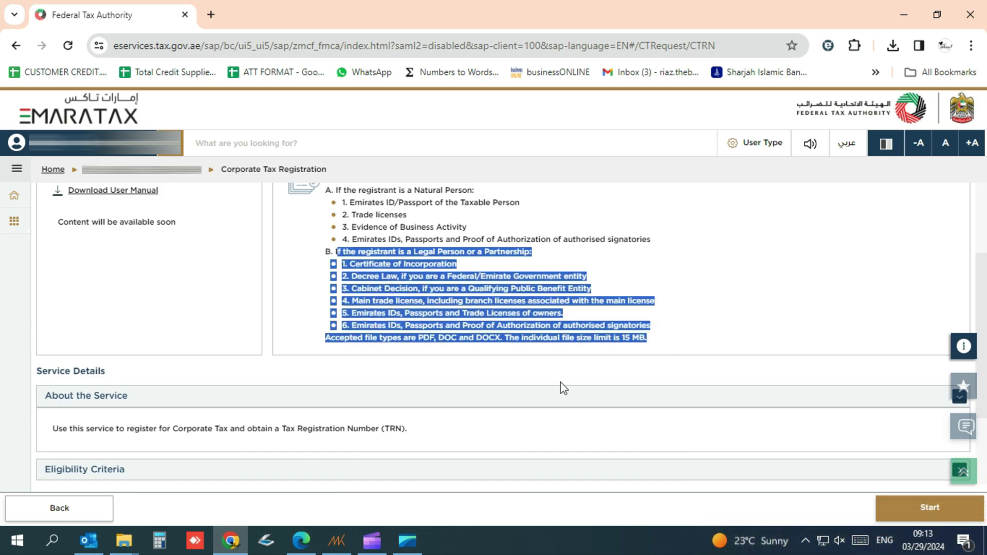
scroll(396, 421, down, 3)
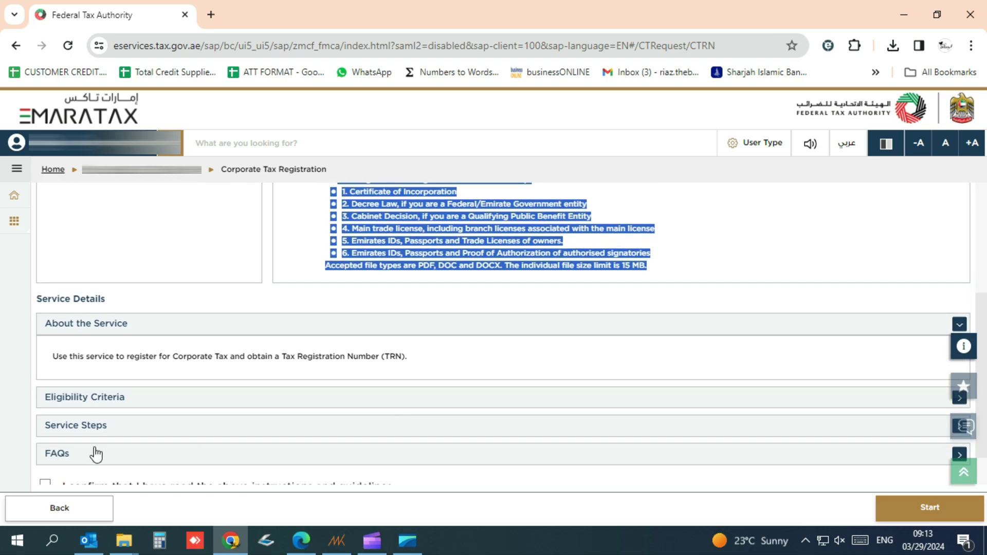
scroll(104, 412, down, 2)
click(45, 436)
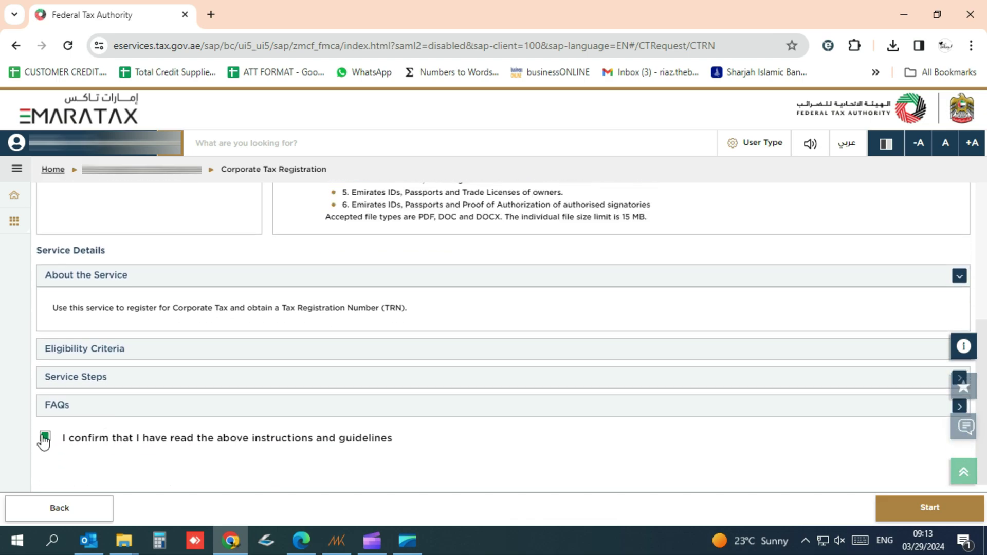
drag(412, 439, 58, 439)
click(927, 514)
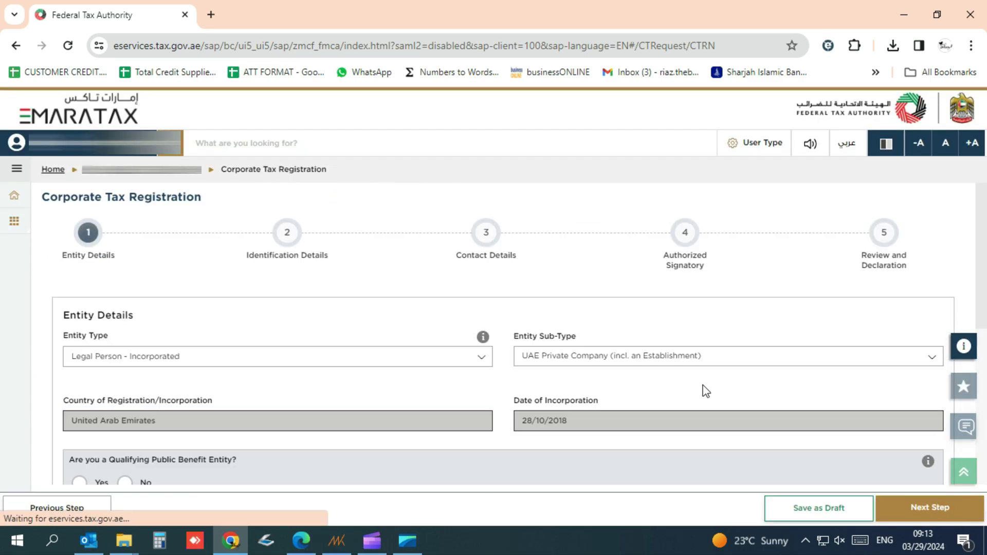
Answer No to Qualifying Public Benefit Entity and verify the attached Certificate of Incorporation
scroll(262, 370, down, 2)
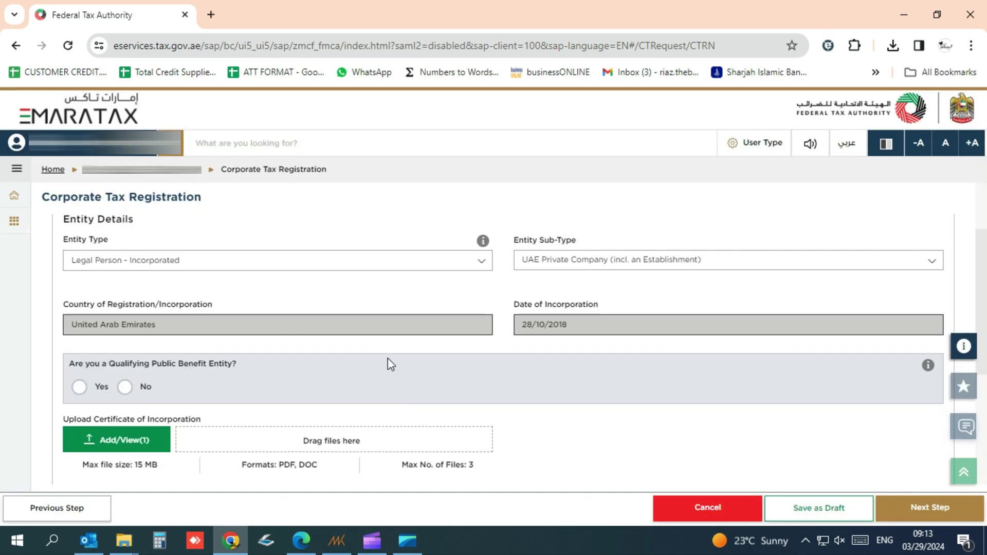
scroll(567, 348, down, 2)
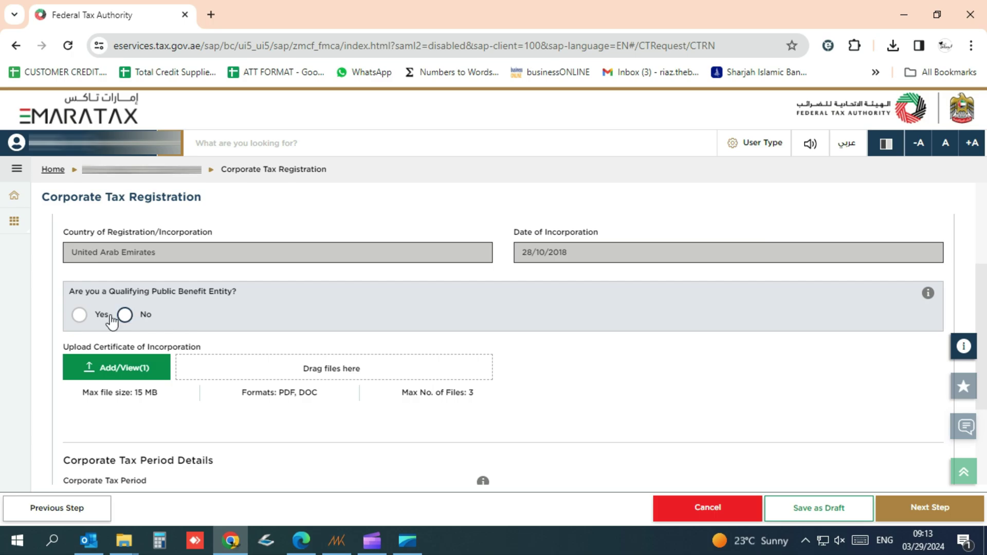
click(124, 315)
click(127, 378)
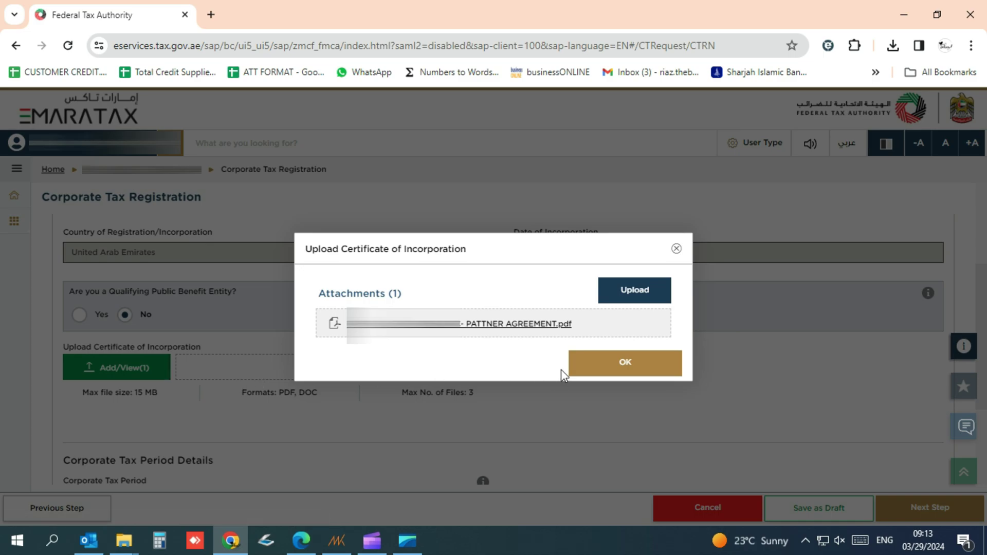
click(622, 371)
scroll(419, 431, down, 3)
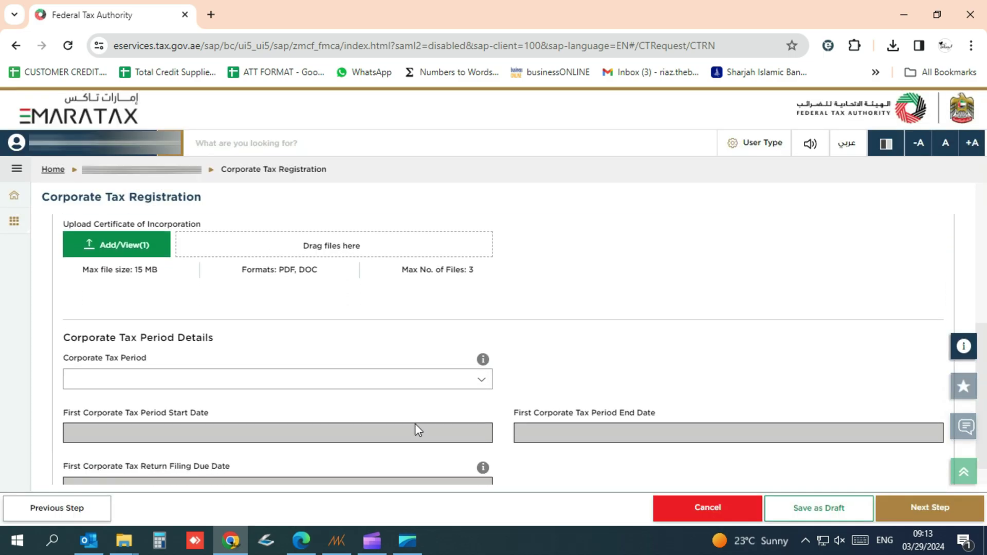
scroll(426, 427, up, 1)
scroll(311, 415, down, 1)
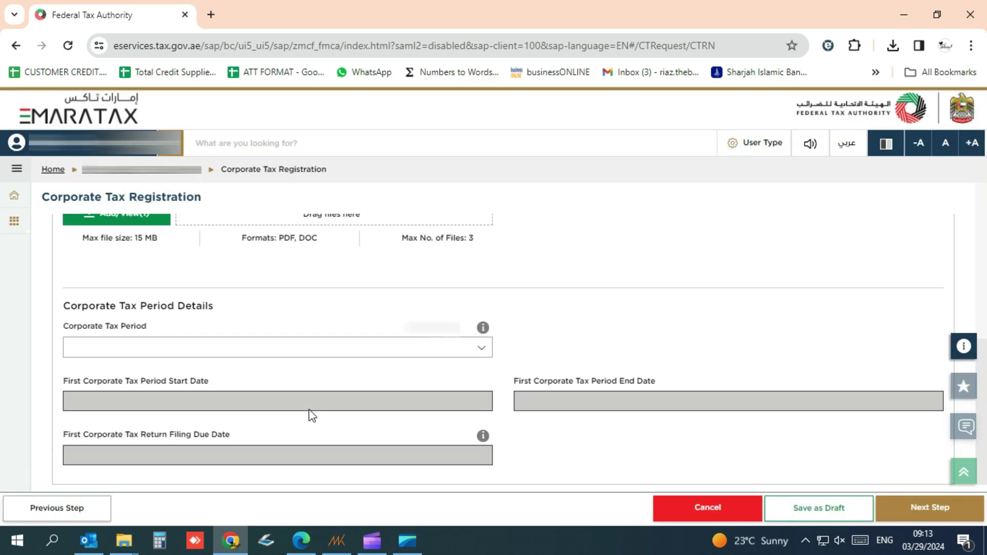
Set the Corporate Tax Period to January - December
click(480, 351)
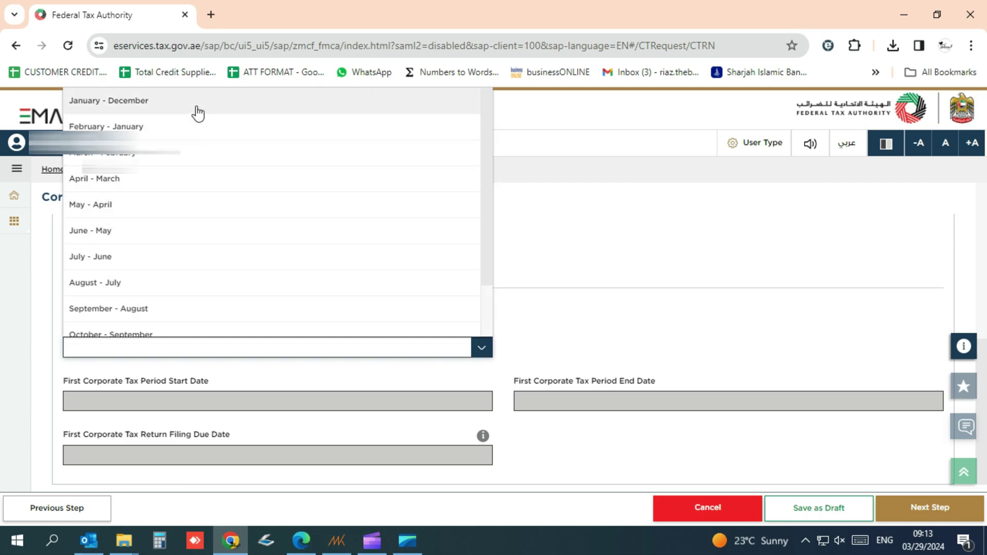
click(198, 113)
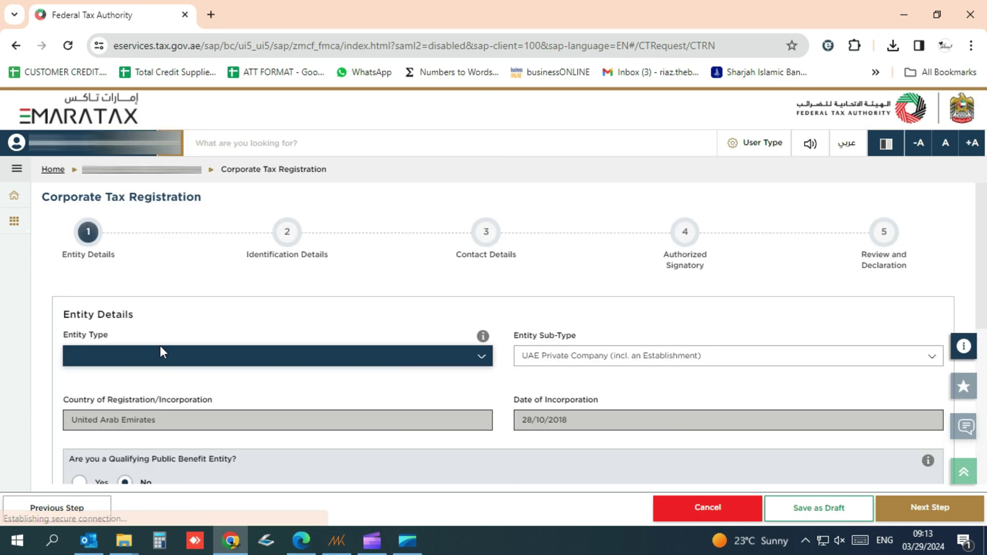
scroll(320, 399, down, 5)
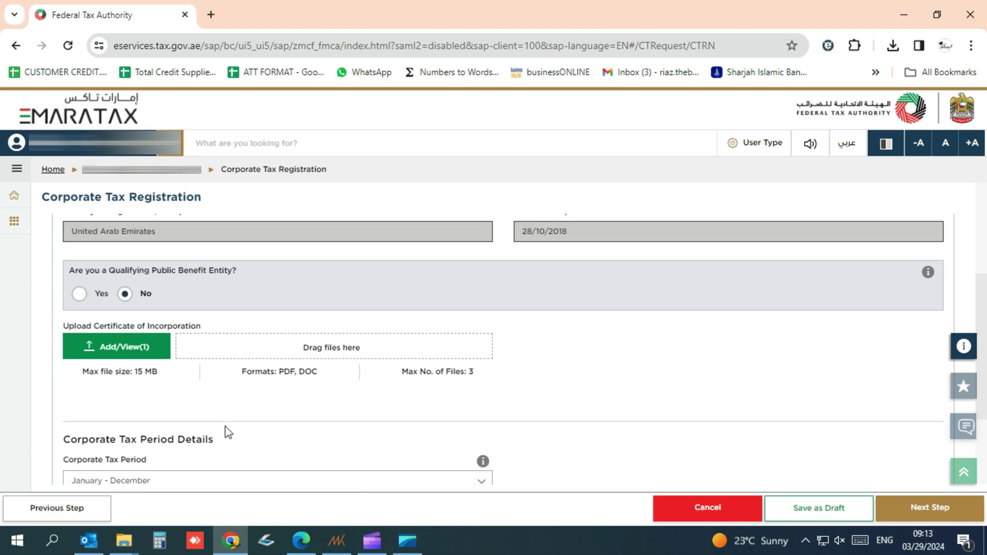
click(178, 437)
click(96, 437)
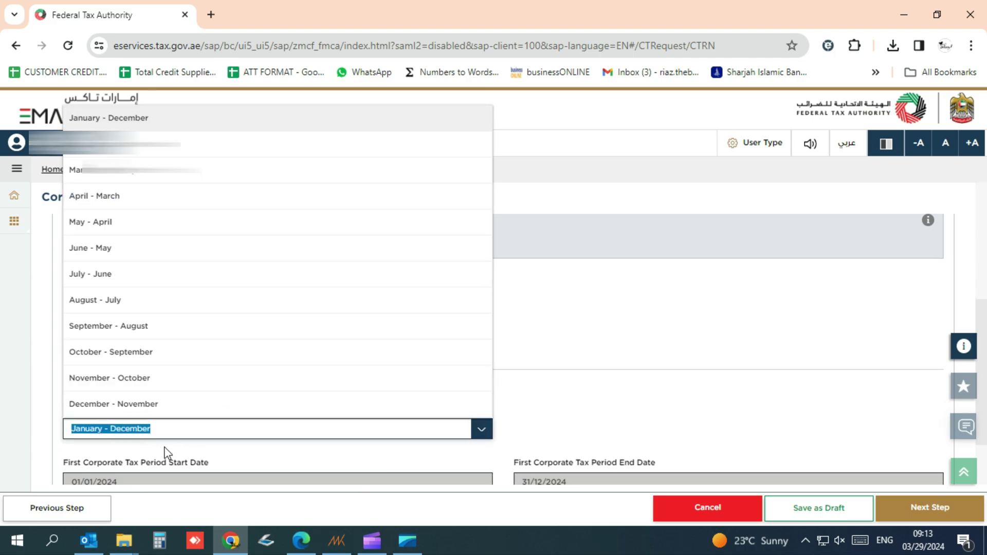
click(570, 344)
scroll(300, 419, down, 2)
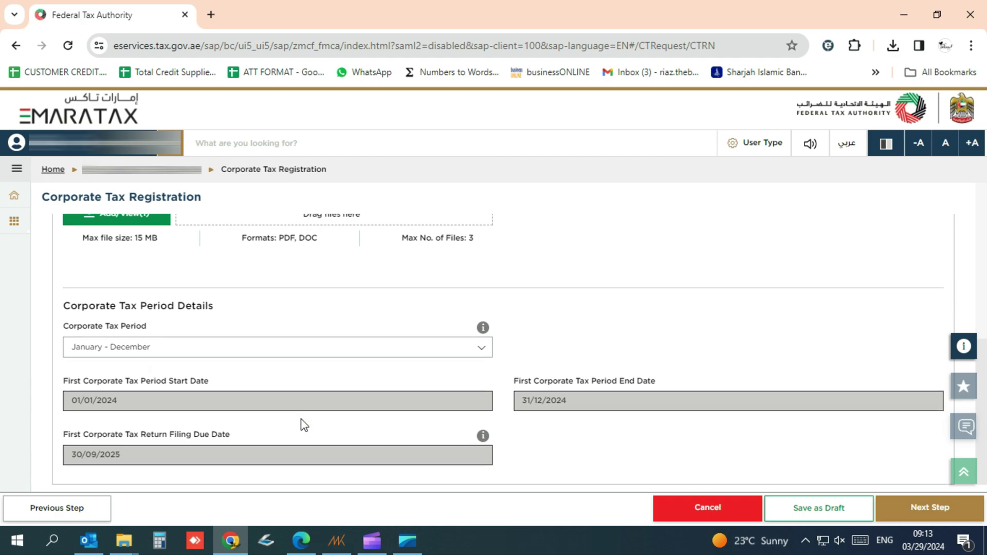
Confirm the period 01/01/2024–31/12/2024 and filing due date 30/09/2025, then submit Entity Details
drag(119, 401, 62, 399)
click(574, 408)
drag(576, 408, 496, 406)
drag(136, 454, 57, 457)
click(55, 384)
drag(210, 381, 64, 385)
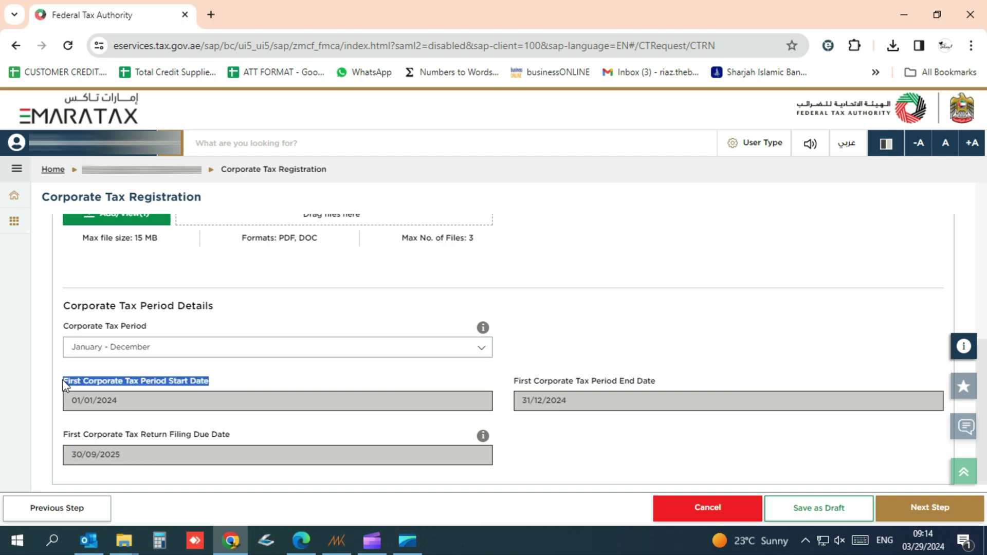
drag(660, 382, 518, 379)
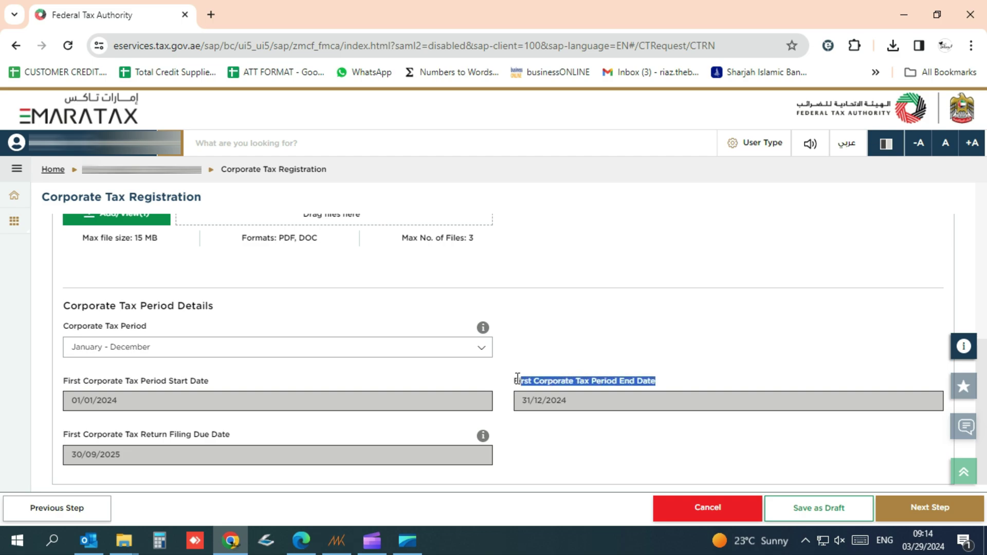
drag(230, 435, 65, 436)
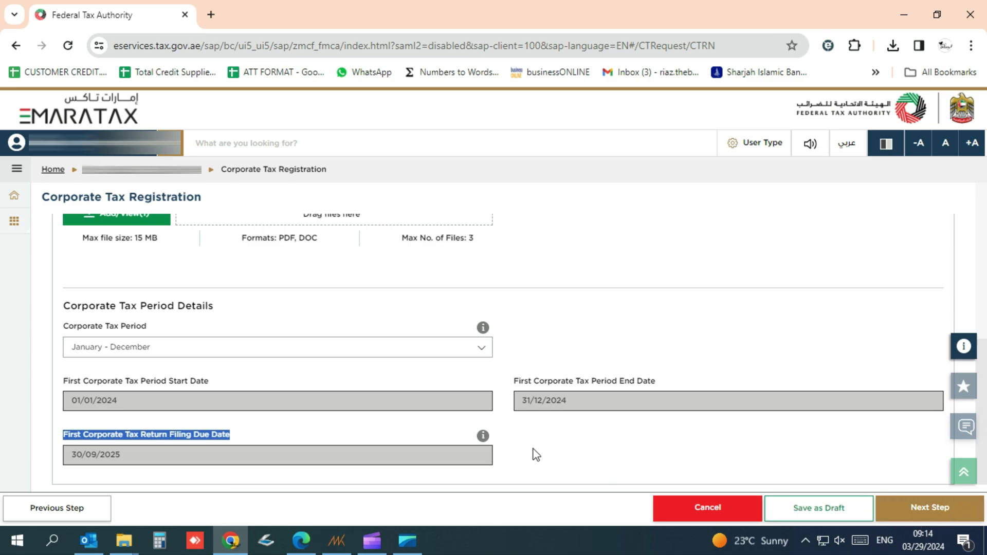
click(907, 509)
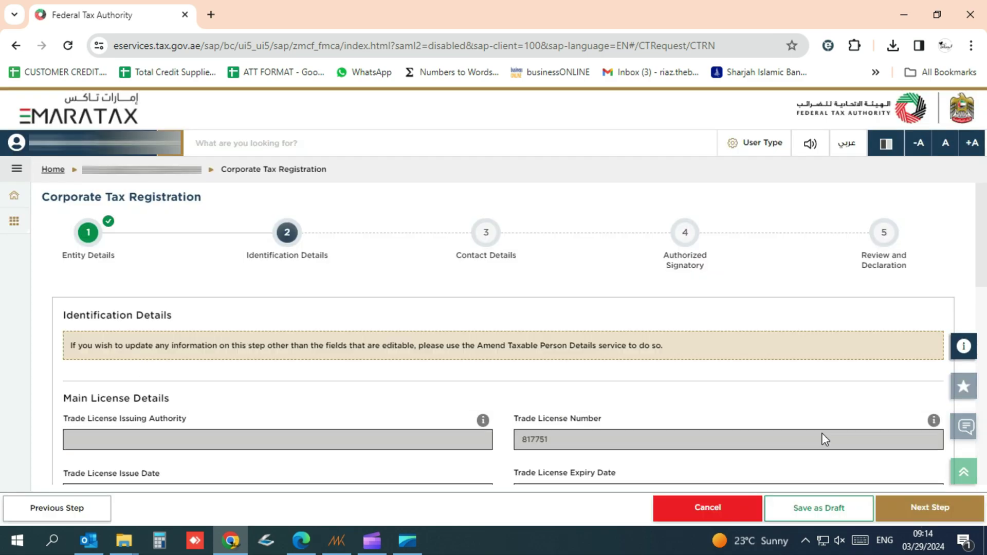
Scroll through the prefilled licence, Business Activities and Owners List sections
scroll(301, 436, down, 2)
scroll(350, 412, down, 2)
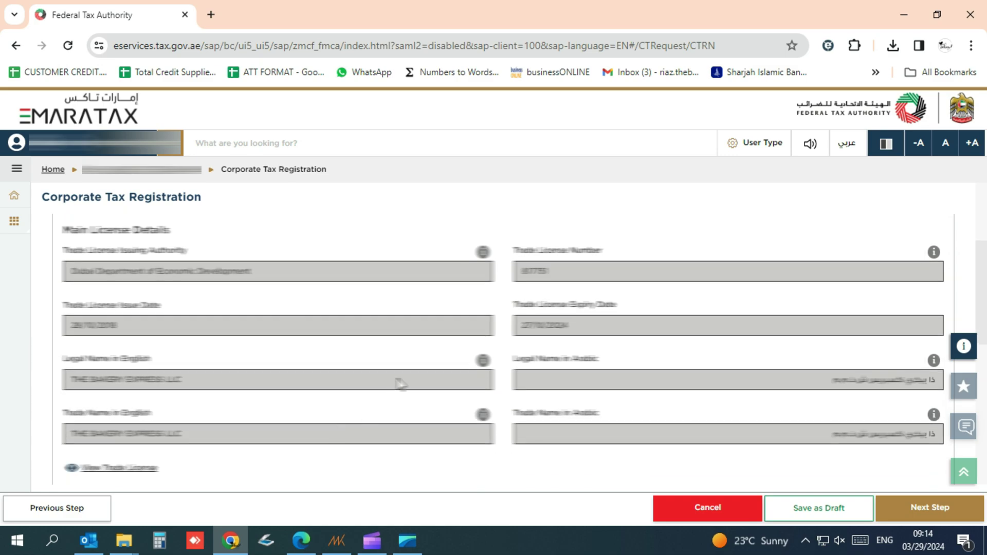
scroll(563, 402, down, 1)
scroll(563, 401, down, 3)
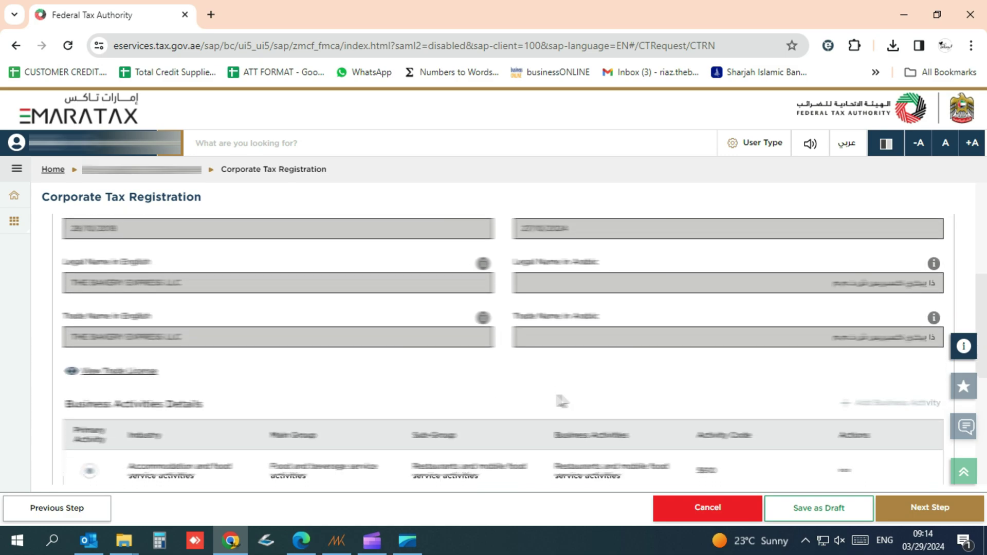
scroll(562, 402, down, 1)
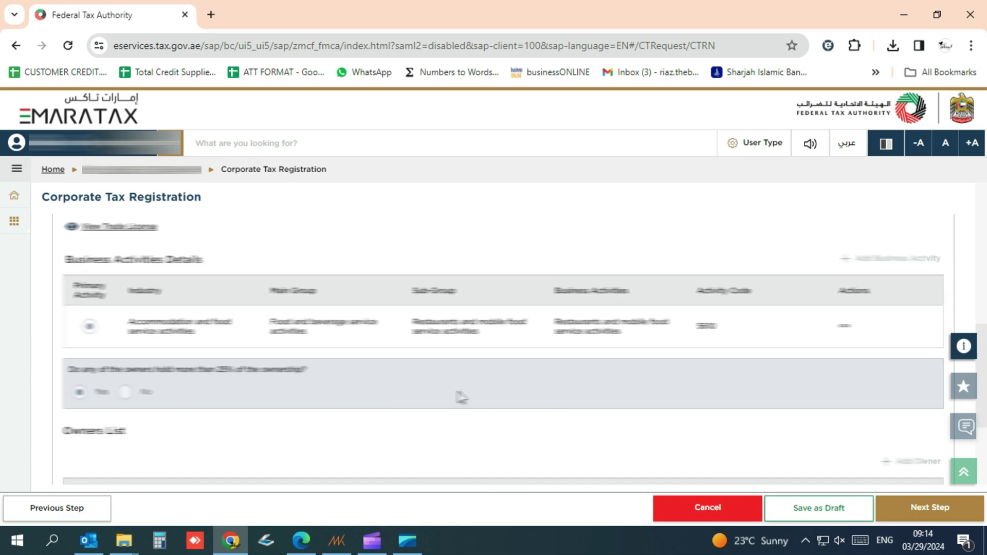
scroll(458, 397, down, 2)
scroll(465, 397, down, 1)
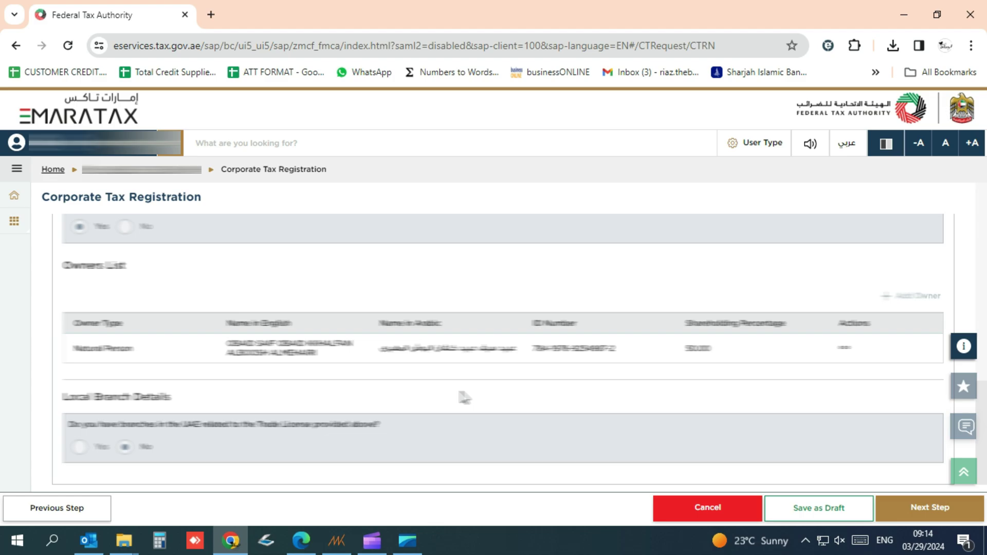
Go to Contact Details and set the mobile country code to +971 United Arab Emirates
click(912, 514)
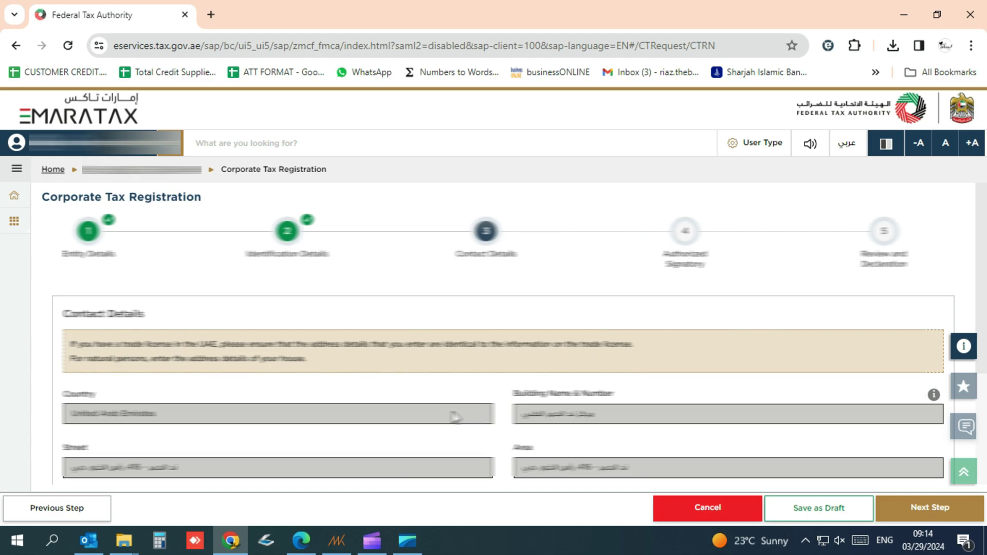
scroll(452, 414, down, 3)
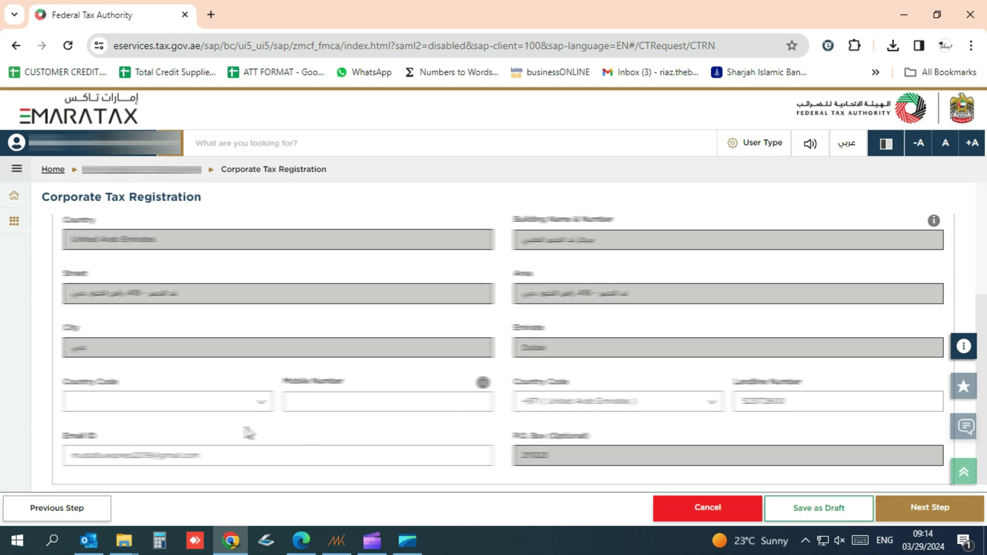
click(259, 406)
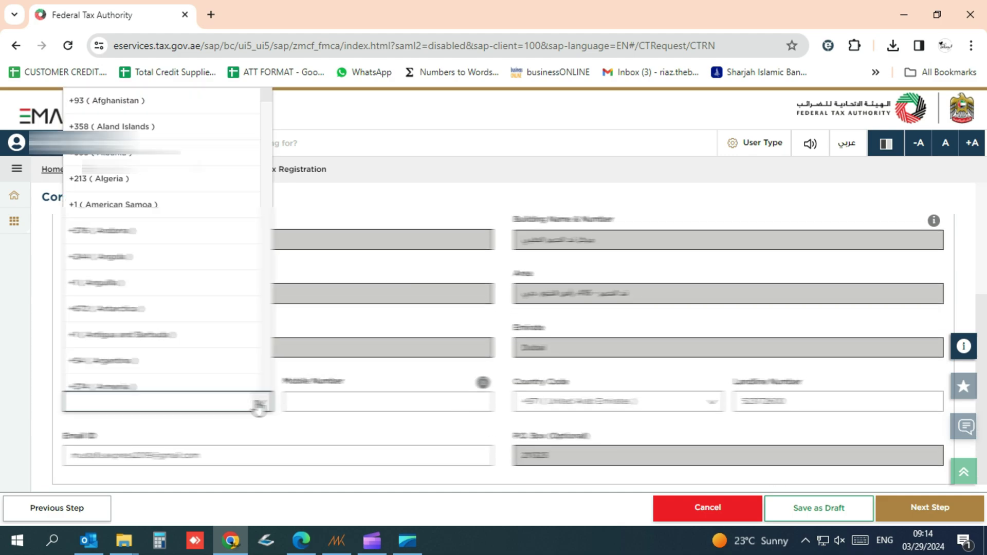
text(un)
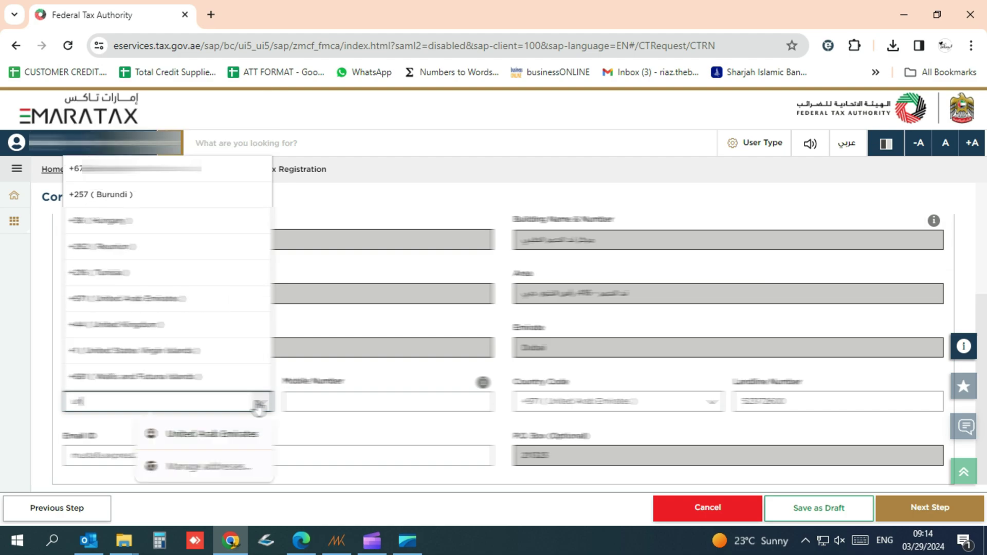
click(174, 301)
click(333, 396)
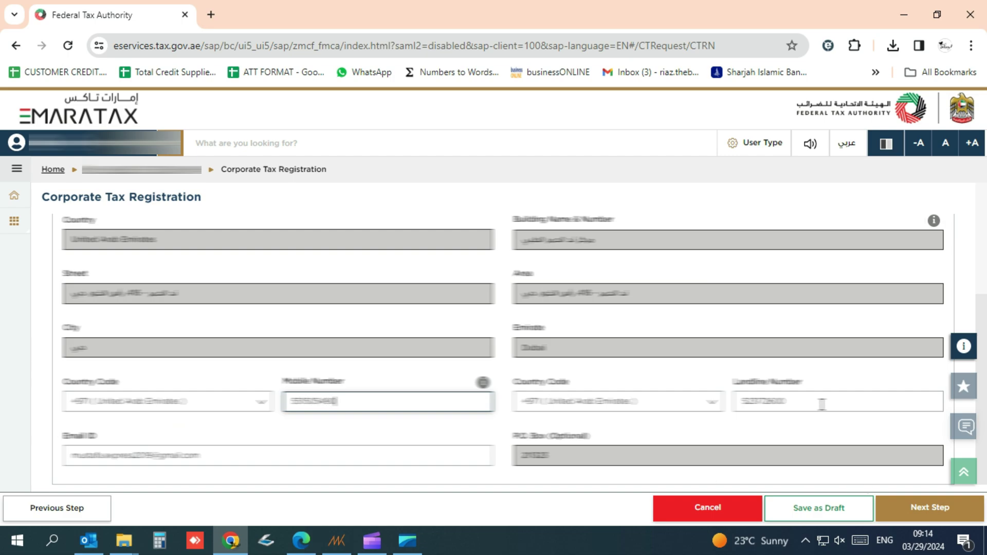
Replace the existing landline number and select the current e-mail address for replacement
drag(811, 399, 716, 404)
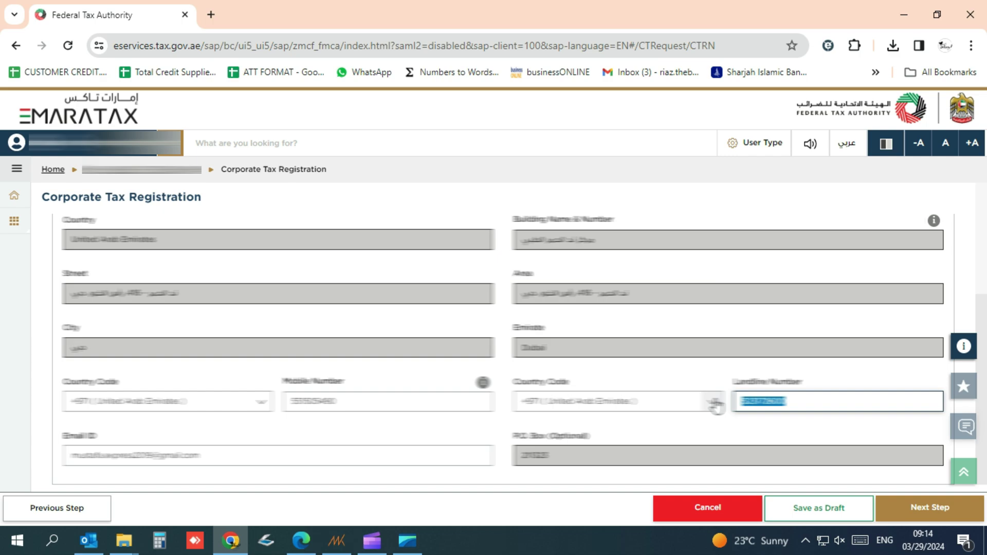
text(4)
click(656, 438)
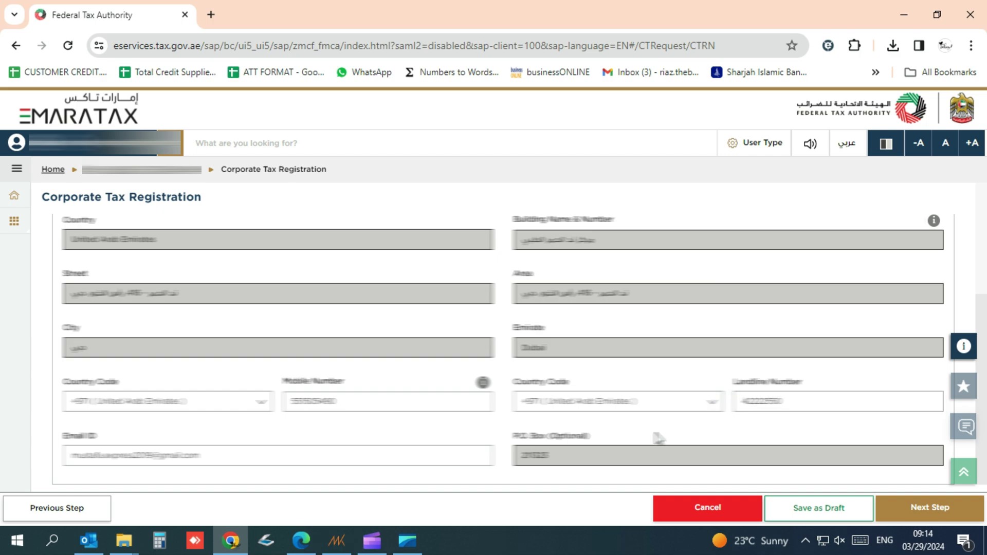
drag(201, 456, 12, 464)
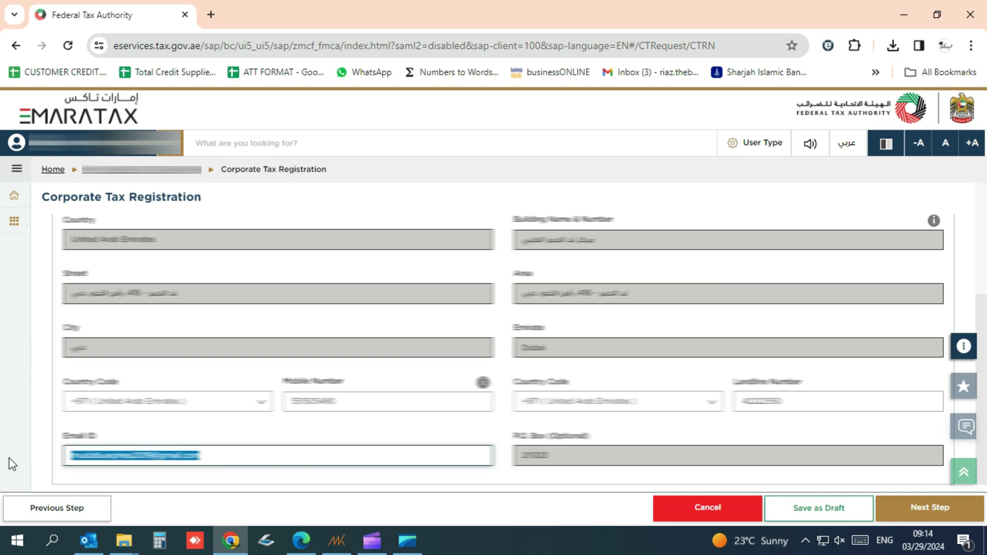
Enter the new company .ae e-mail address and submit the Contact Details step
text(ria)
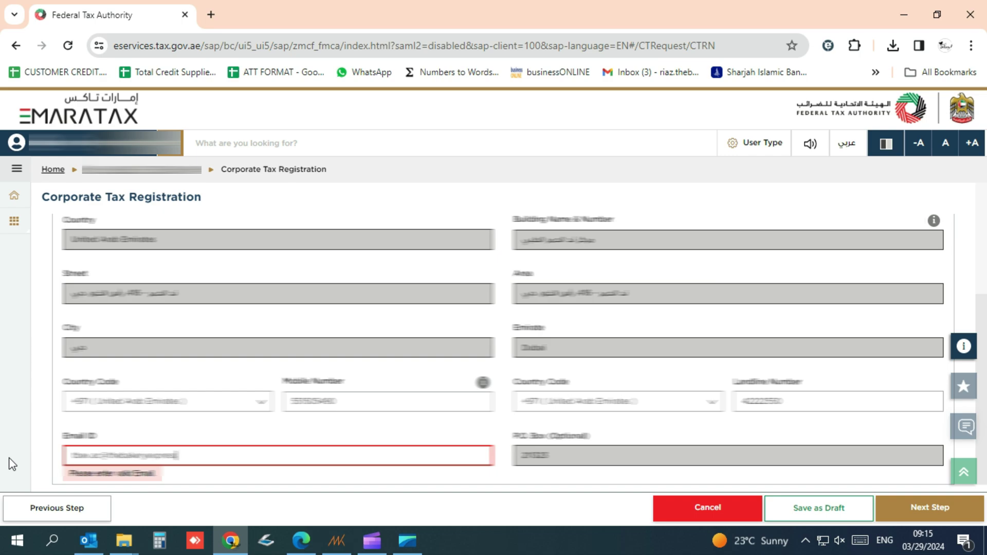
text(.ae)
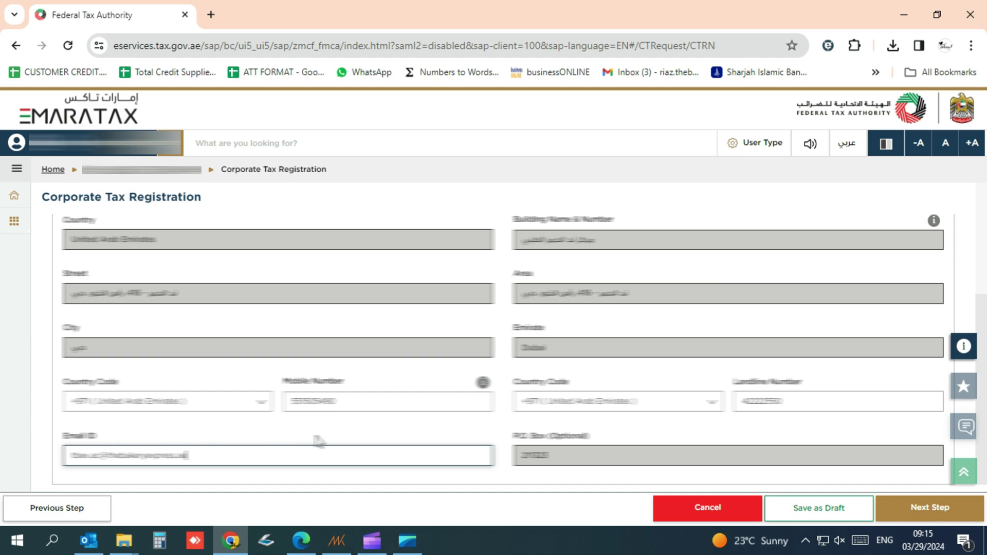
click(315, 438)
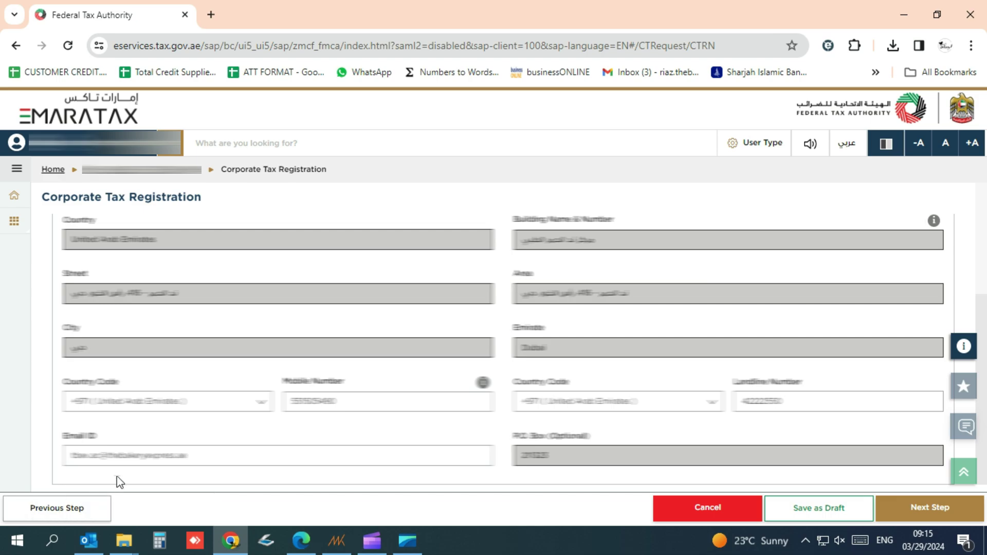
click(934, 512)
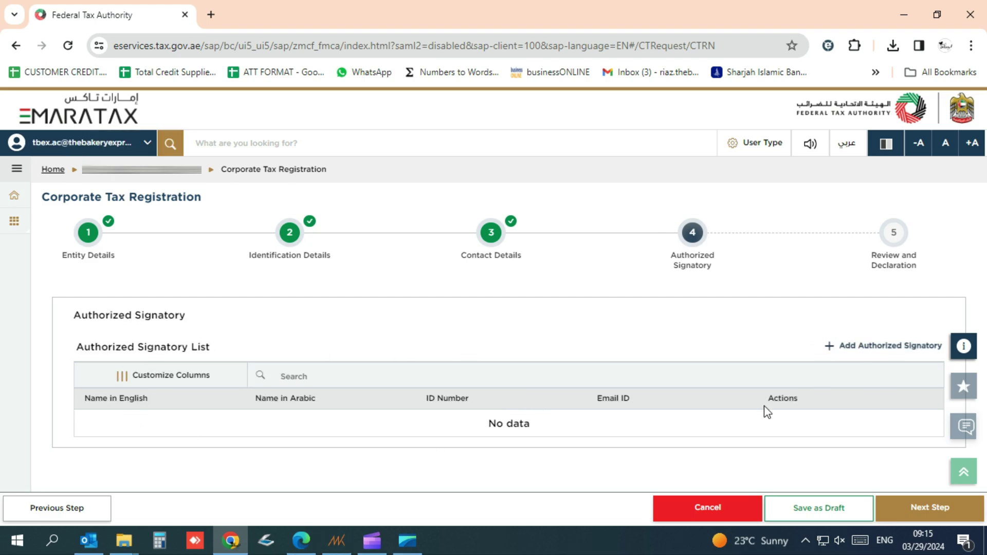
Add an authorized signatory and paste the licence member's name from the trade licence PDF into First Name
click(882, 345)
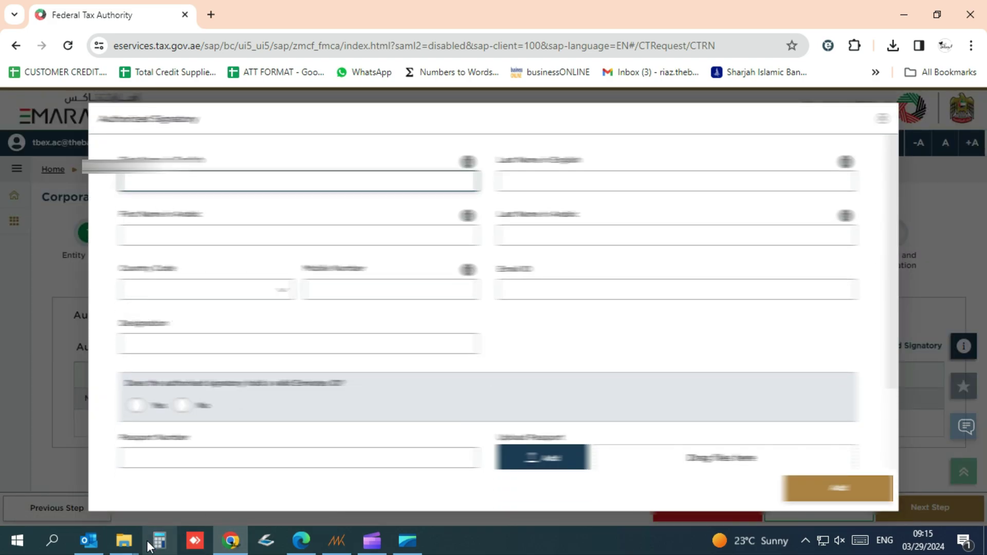
mouse_move(134, 548)
click(231, 489)
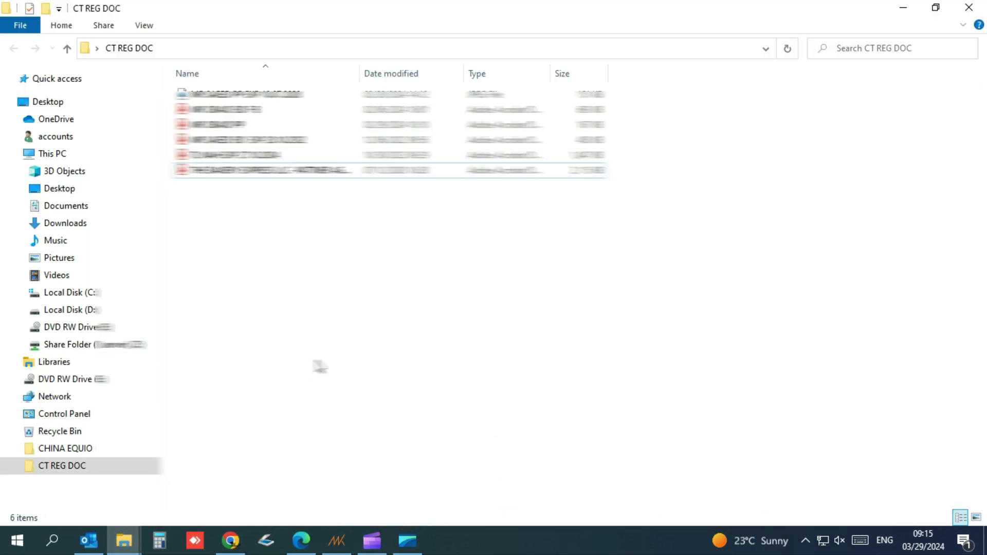
double_click(221, 154)
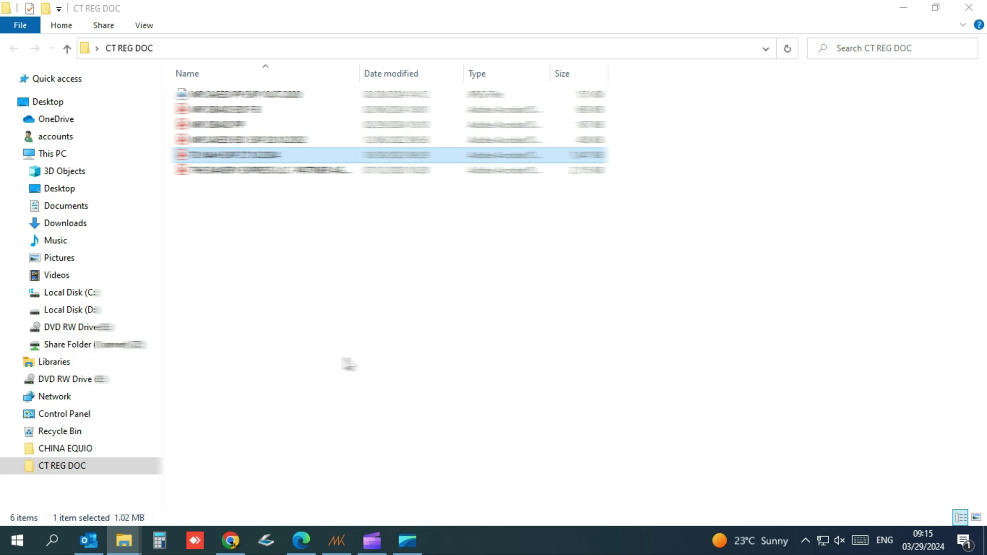
scroll(463, 369, down, 10)
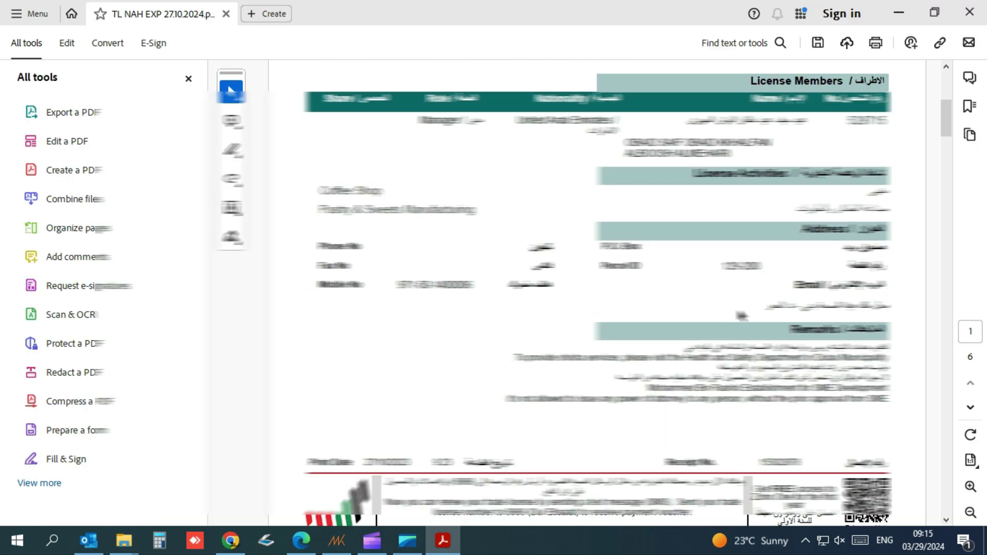
drag(624, 140, 737, 158)
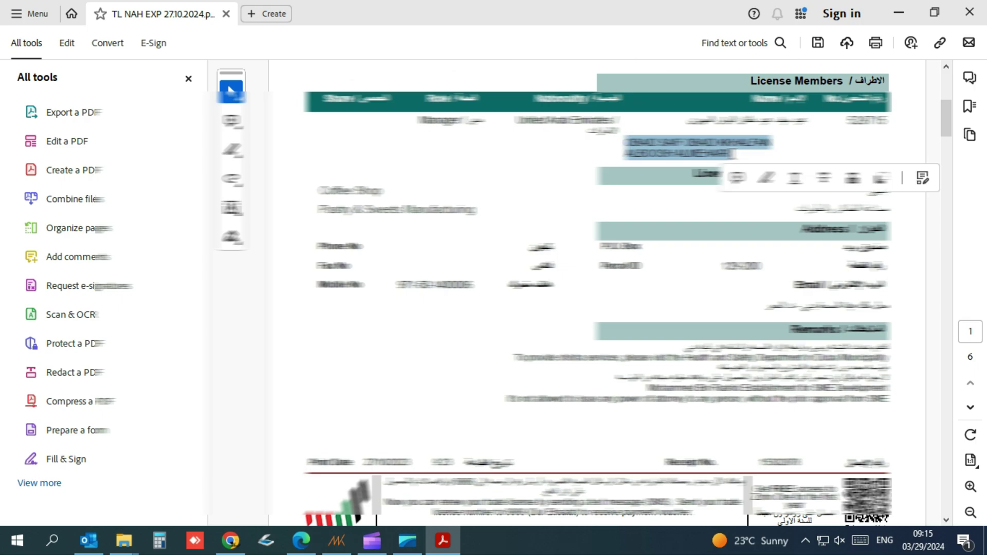
key(alt+Tab)
key(alt+Tab)
key(Tab)
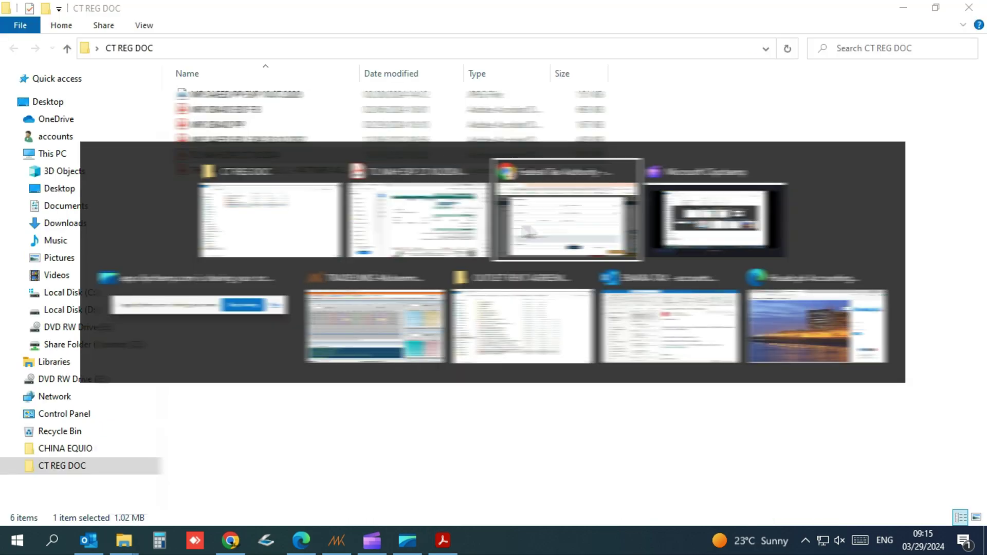
key(ctrl+v)
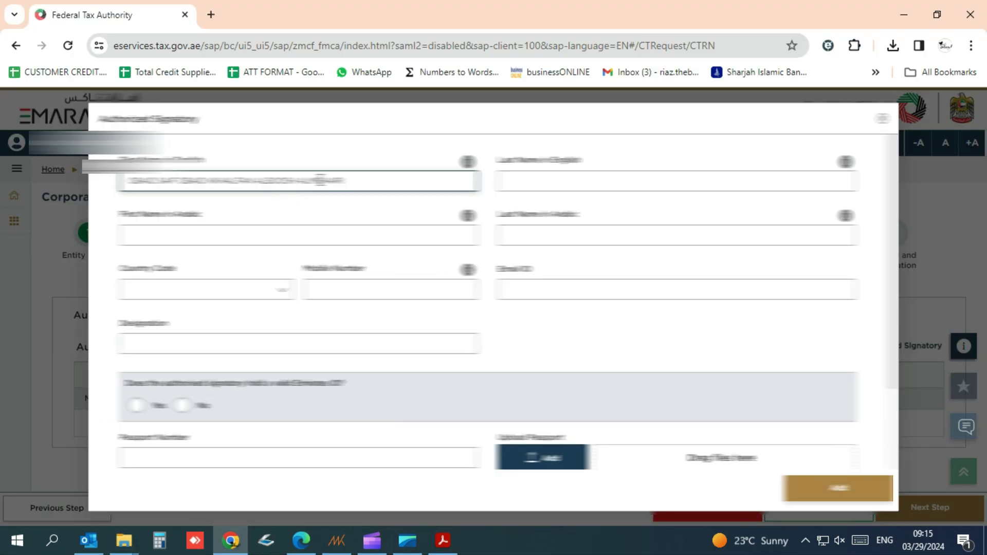
Move the surname from the English first-name field into Last Name
double_click(319, 180)
key(ctrl+x)
click(589, 185)
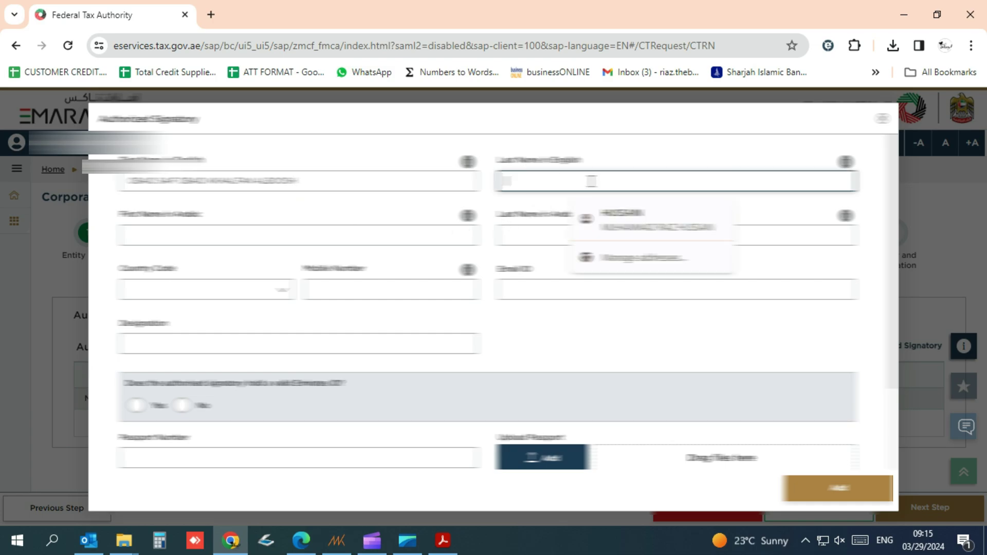
key(ctrl+v)
Fill the Arabic first and last name fields with the Arabic name copied from the licence
click(336, 239)
key(alt+Tab)
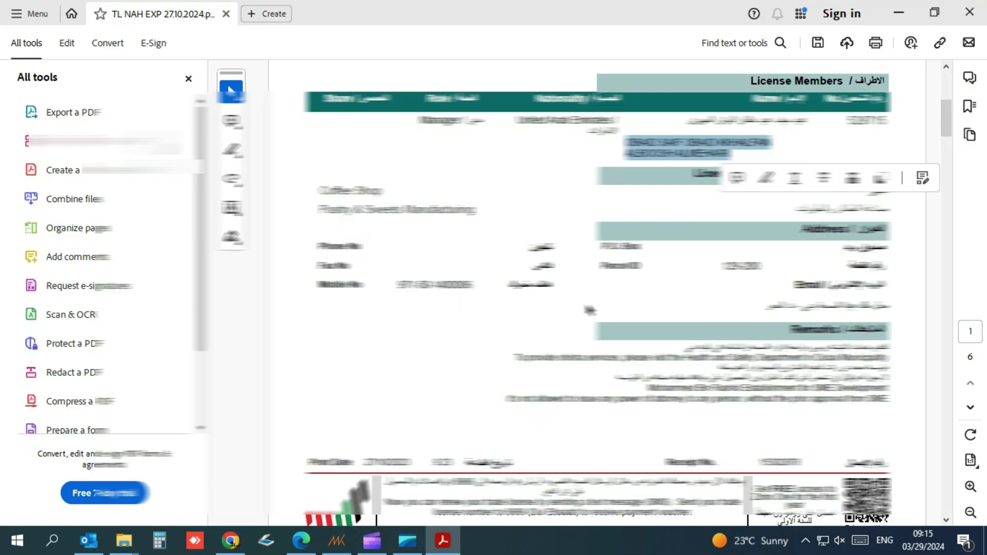
drag(814, 120, 688, 121)
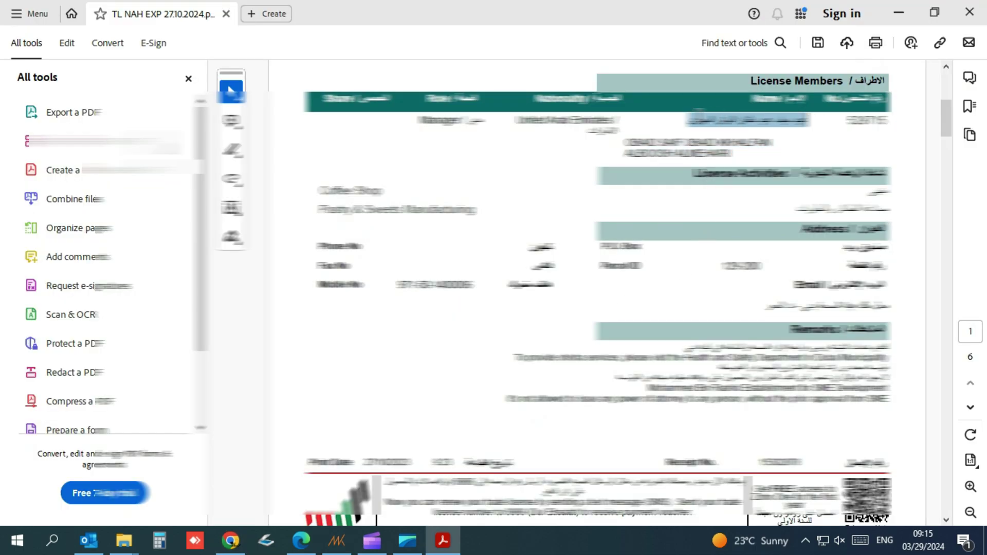
key(ctrl+c)
key(alt+Tab)
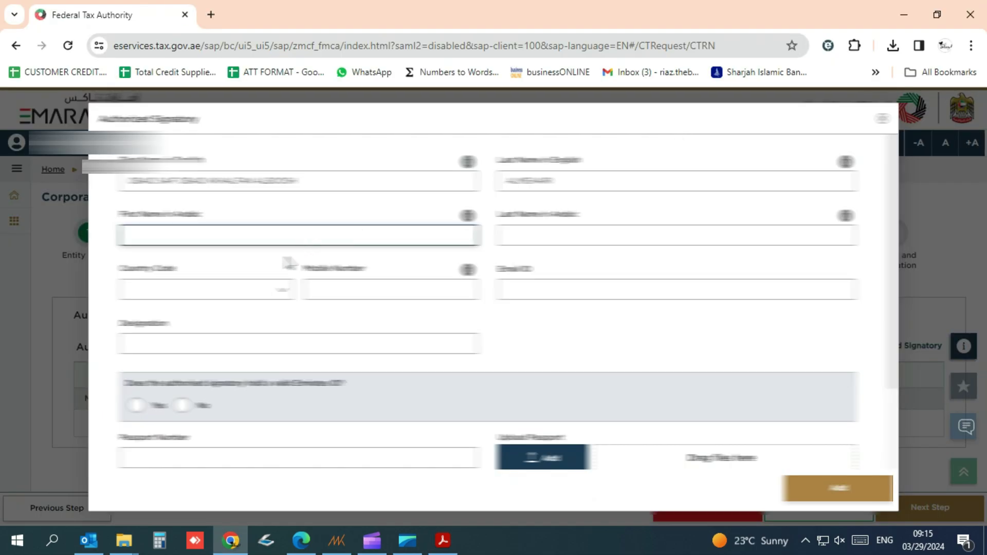
key(ctrl+v)
double_click(346, 235)
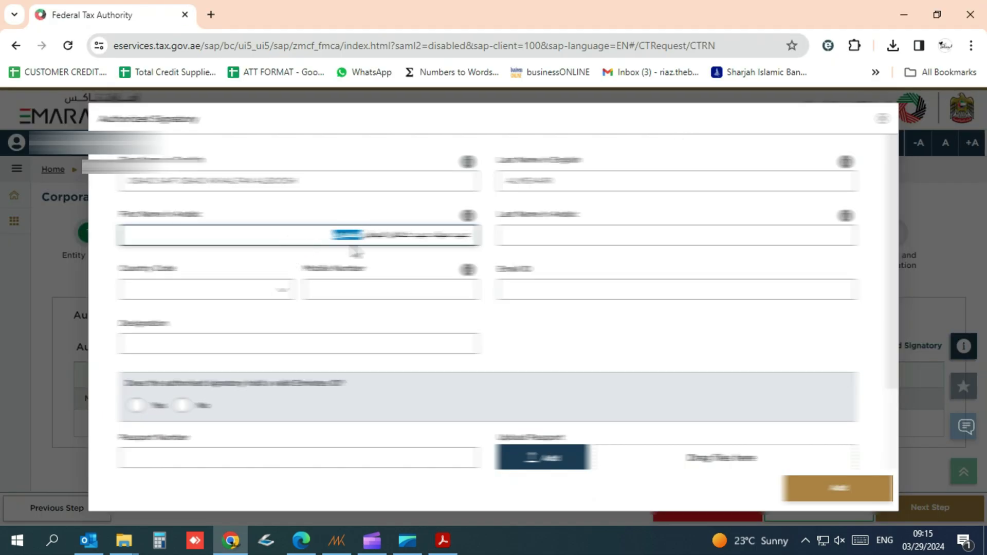
key(BackSpace)
click(589, 237)
key(ctrl+v)
click(529, 346)
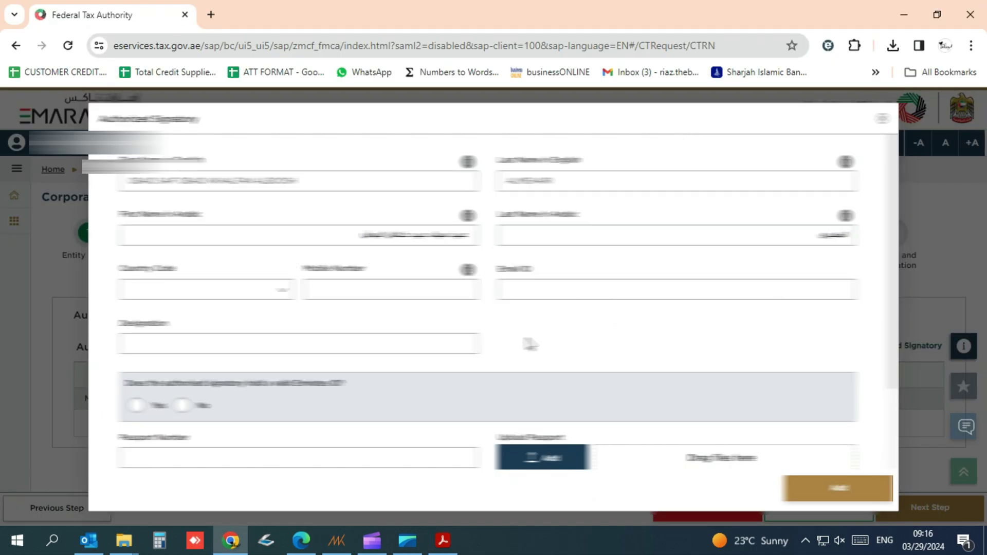
Set the signatory's country dial code to the UAE code, filtering the list with 'uni'
click(257, 295)
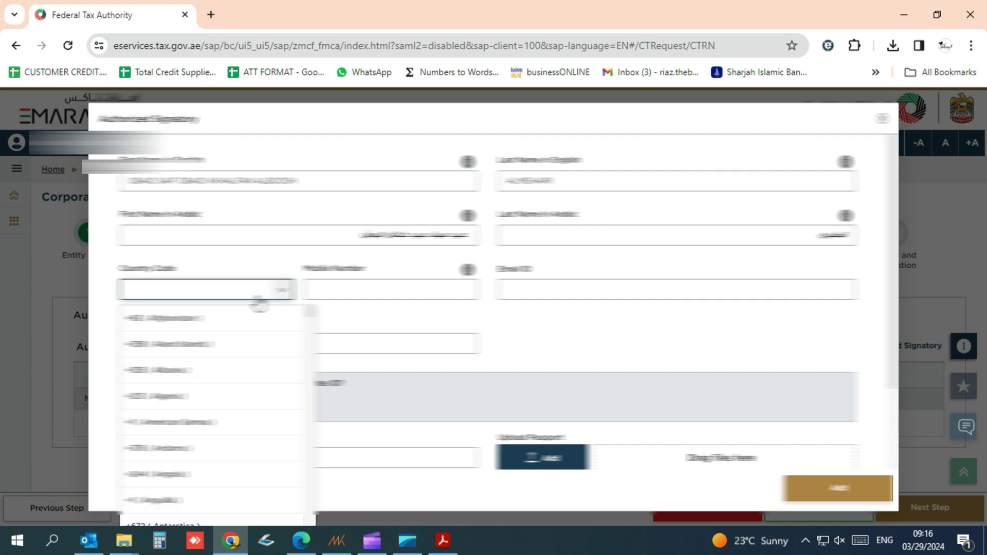
text(uni)
click(242, 366)
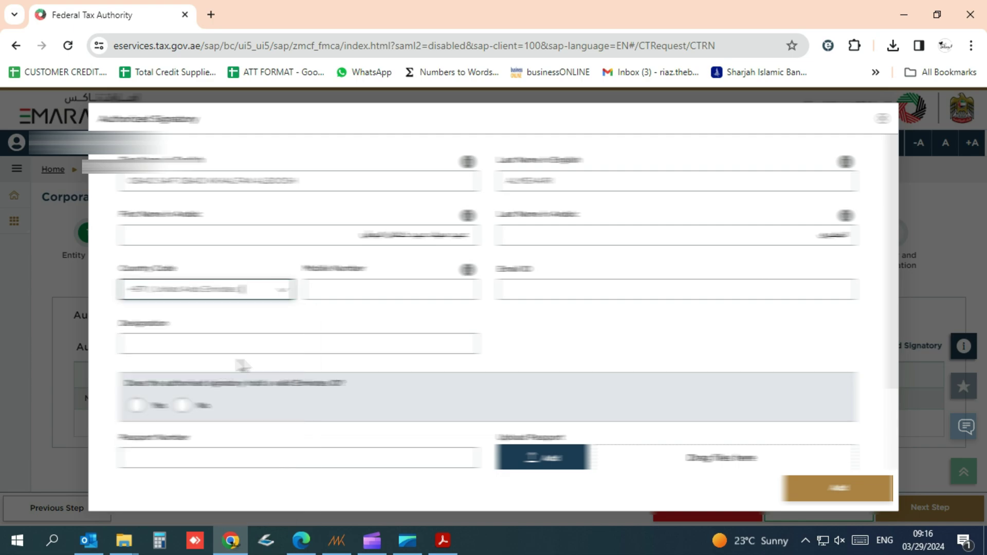
Enter the signatory's mobile number and e-mail address
click(355, 294)
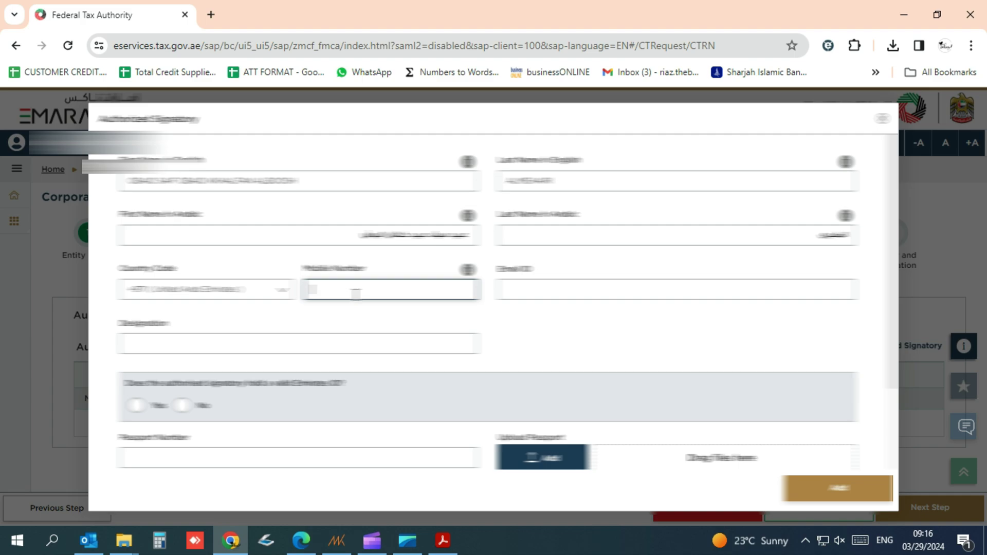
key(BackSpace)
key(BackSpace)
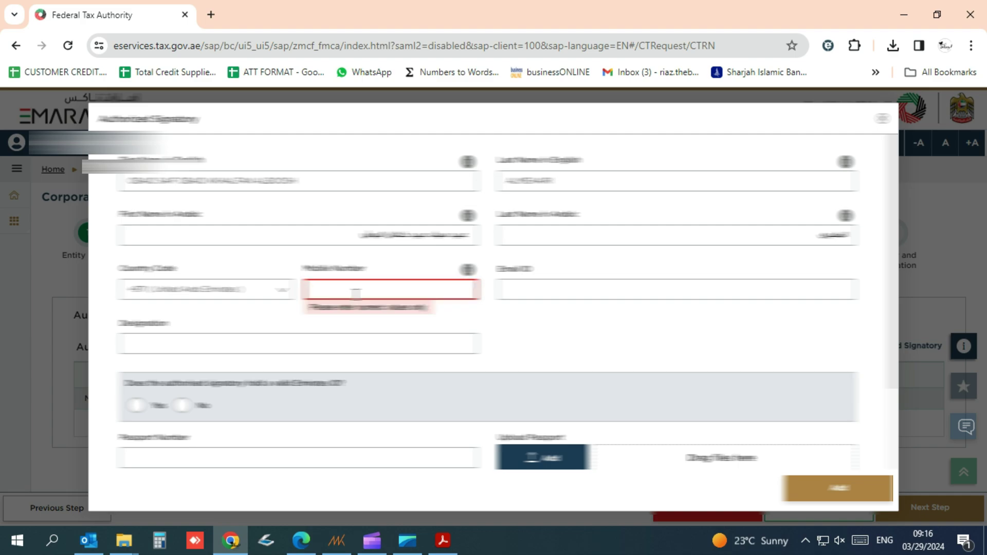
text(50)
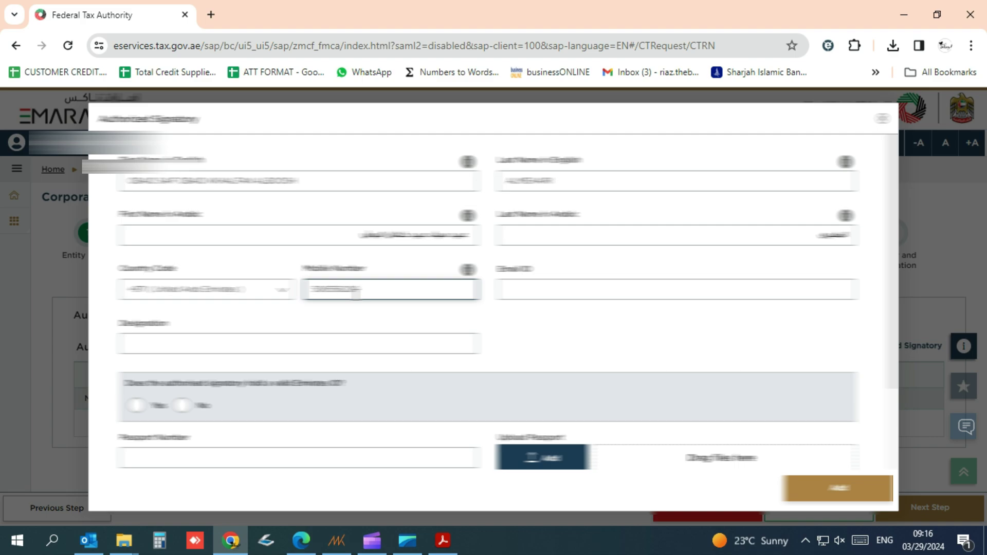
click(517, 287)
text(a)
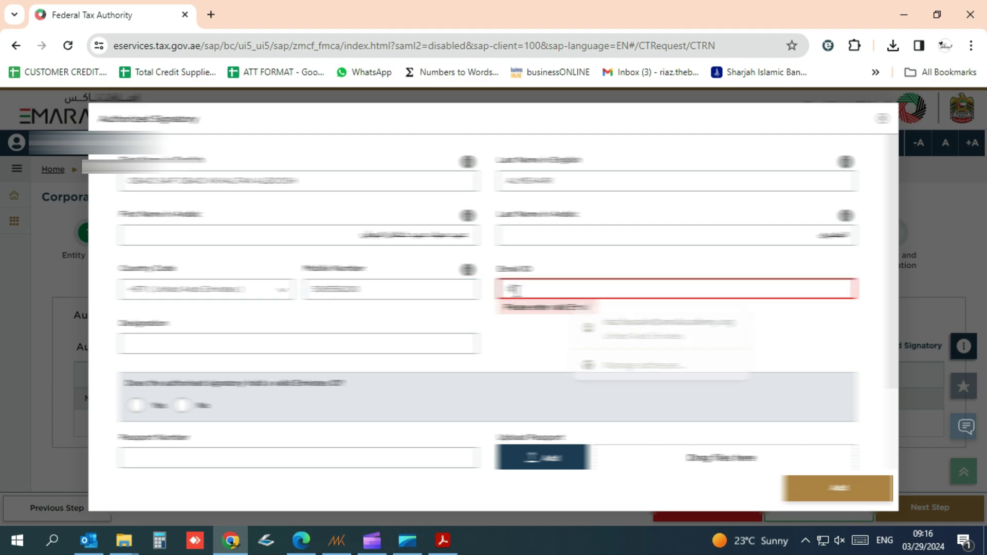
text(aid)
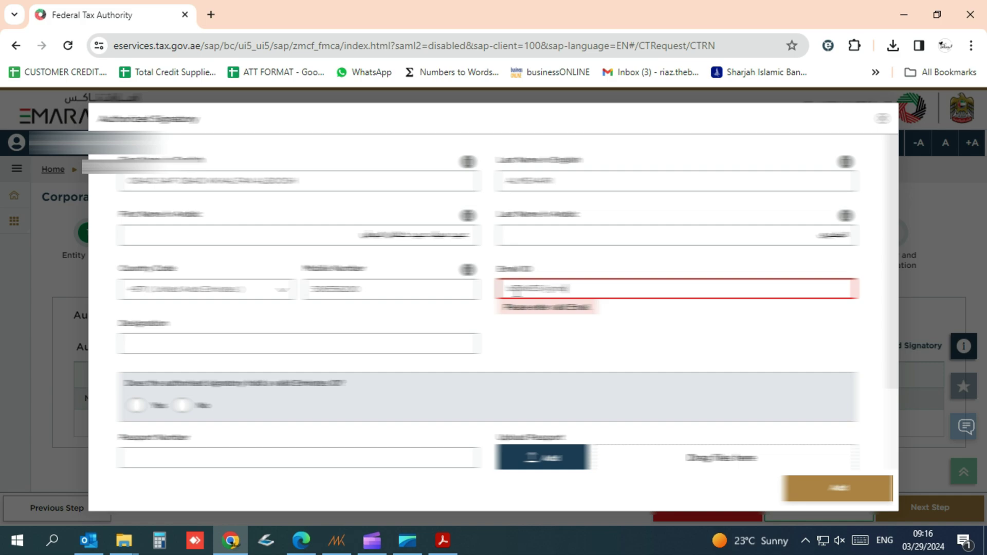
text(l.co)
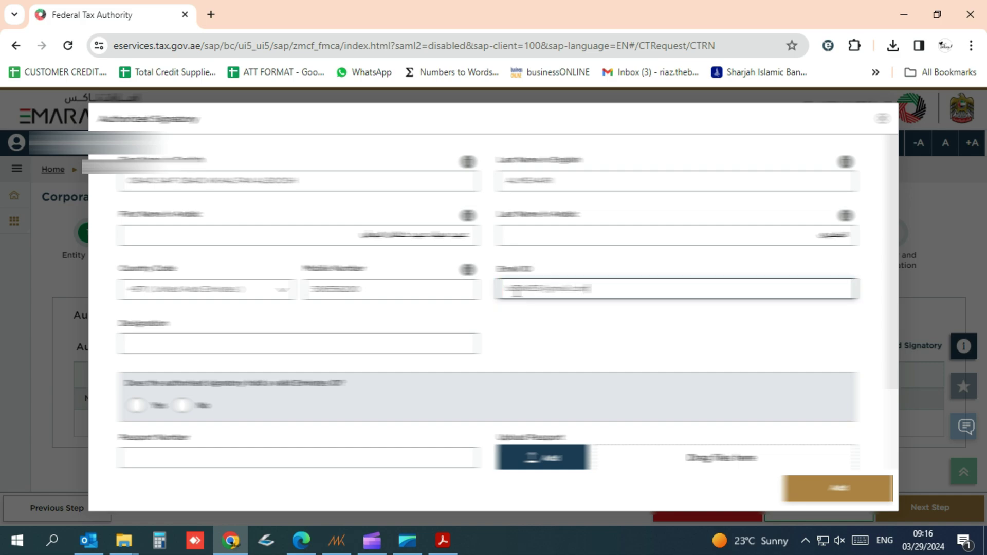
click(514, 353)
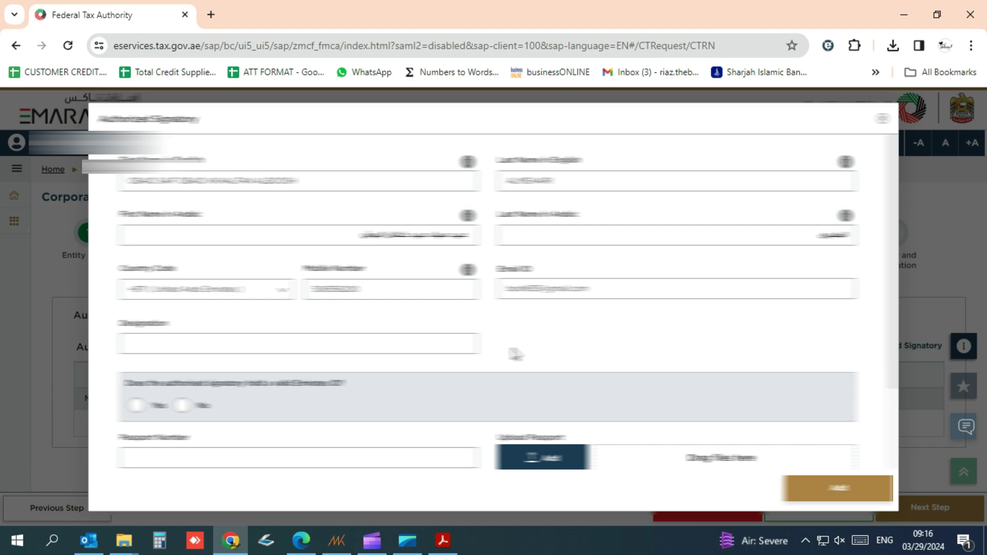
Enter the designation 'Mana' and answer Yes to holding a valid Emirates ID
scroll(226, 334, down, 2)
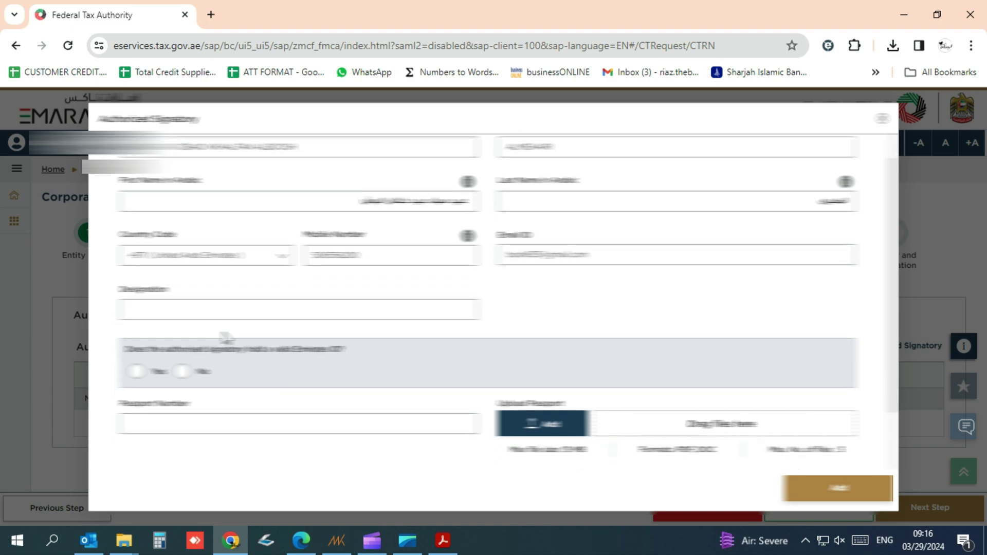
click(226, 270)
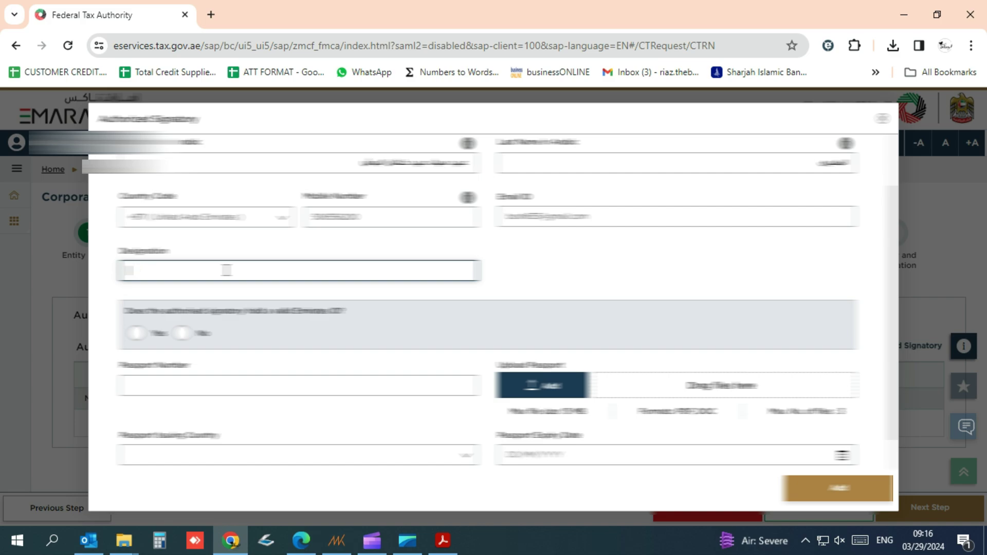
text(Mana)
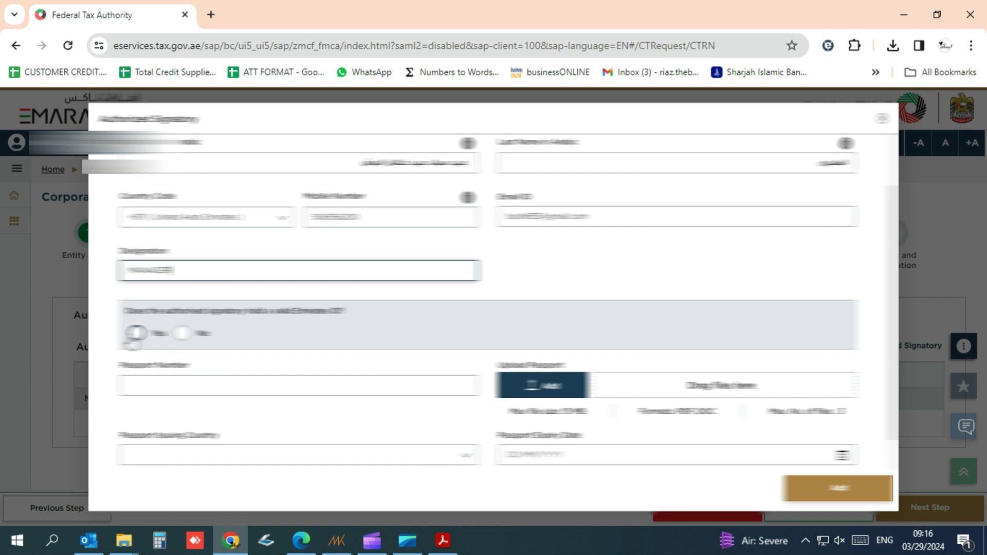
click(134, 333)
scroll(206, 329, down, 2)
click(247, 323)
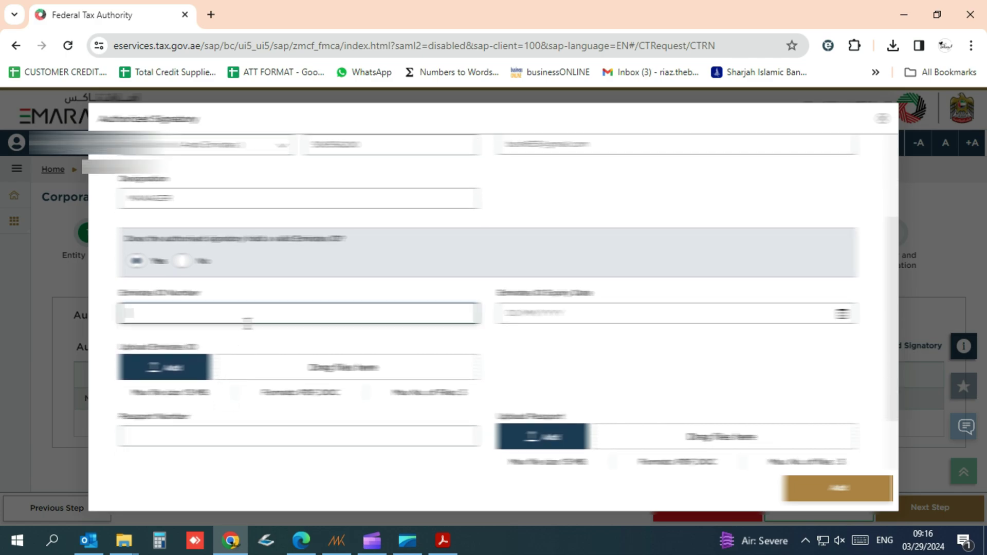
Open the Emirates ID PDF from CT REG DOC in Acrobat and compare it with the form
mouse_move(118, 550)
click(232, 468)
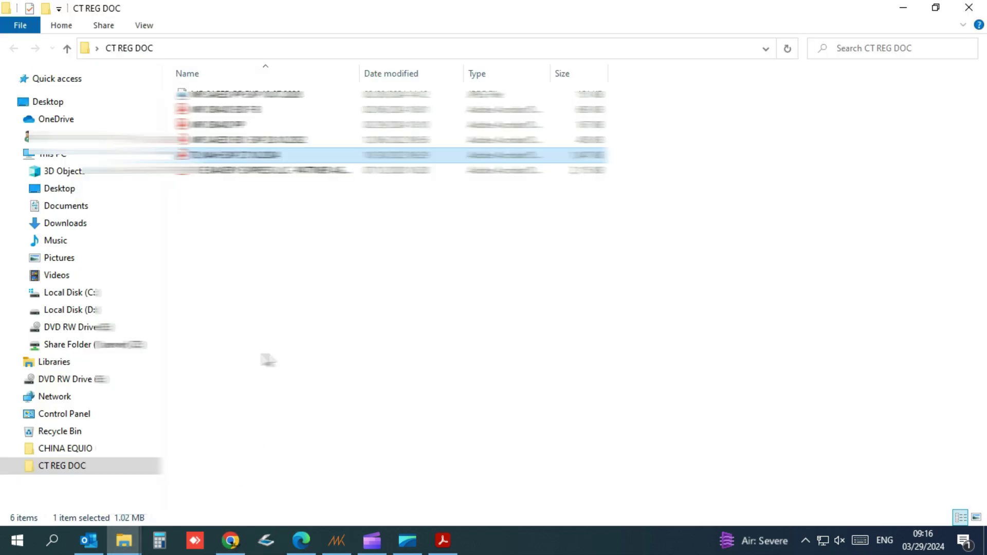
double_click(221, 110)
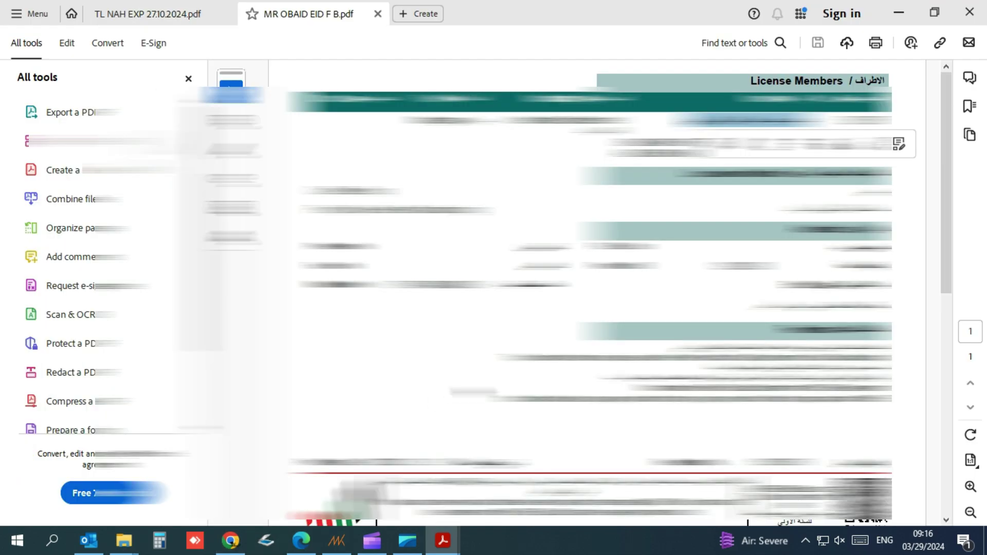
key(alt+Tab)
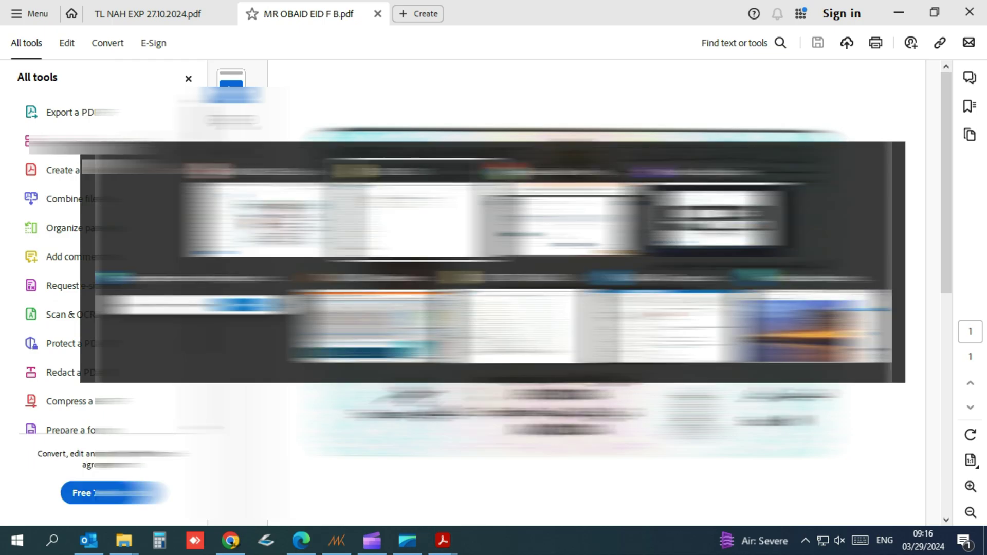
key(alt+Tab)
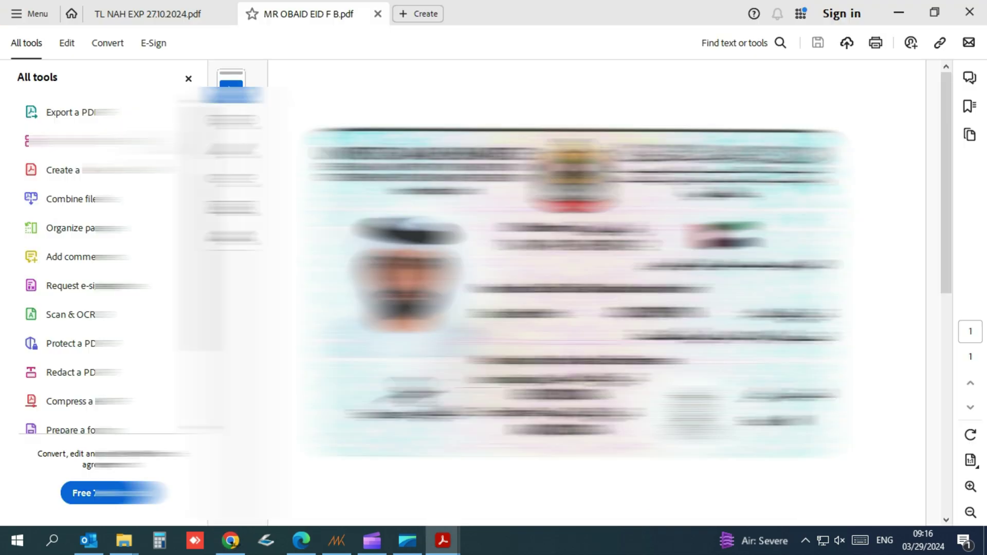
key(alt+Tab)
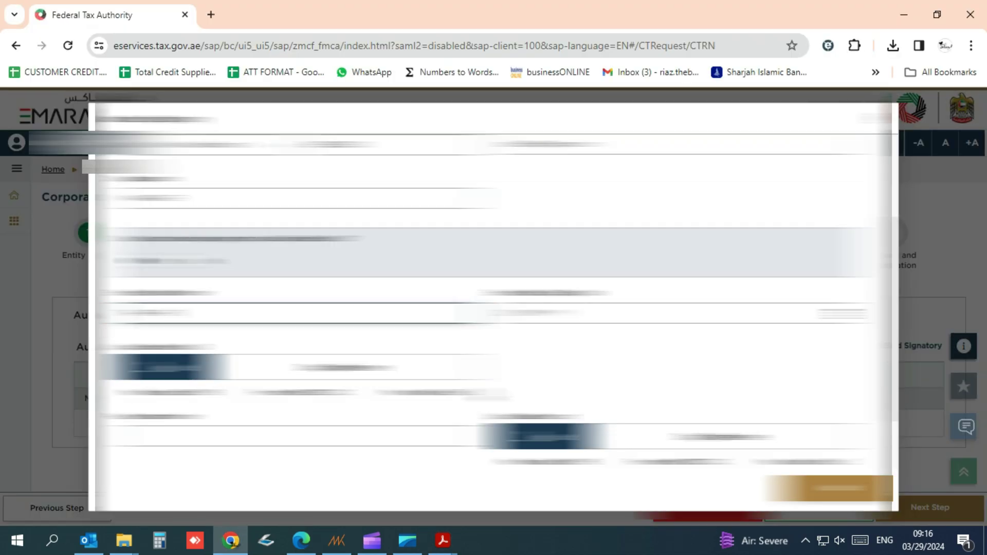
Complete the Emirates ID number from the Acrobat scan, then check the expiry date there
key(BackSpace)
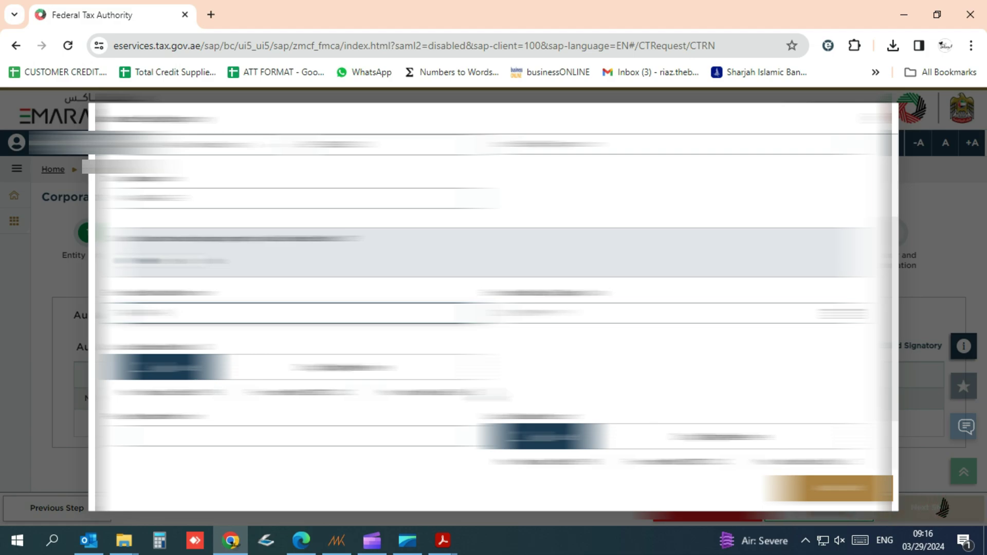
key(alt+Tab)
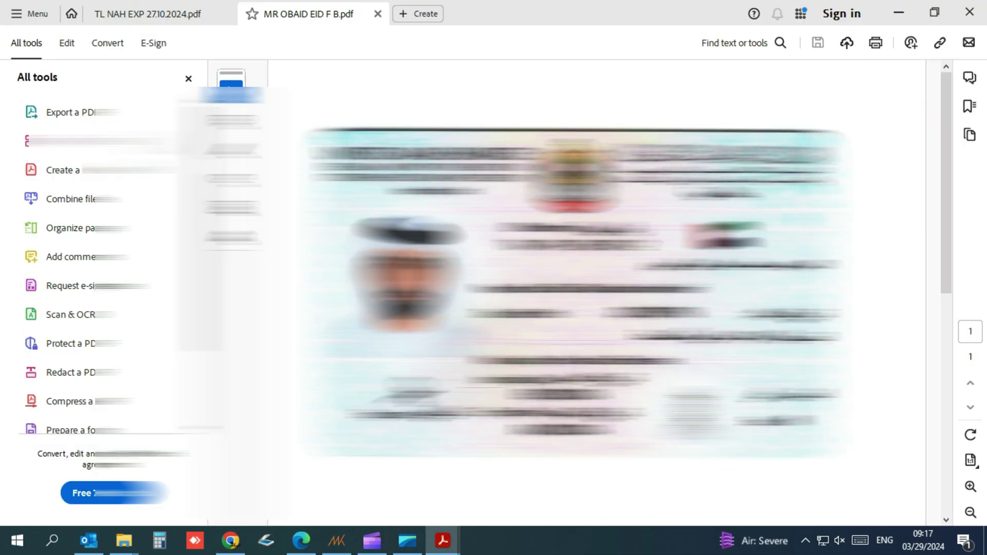
key(alt+Tab)
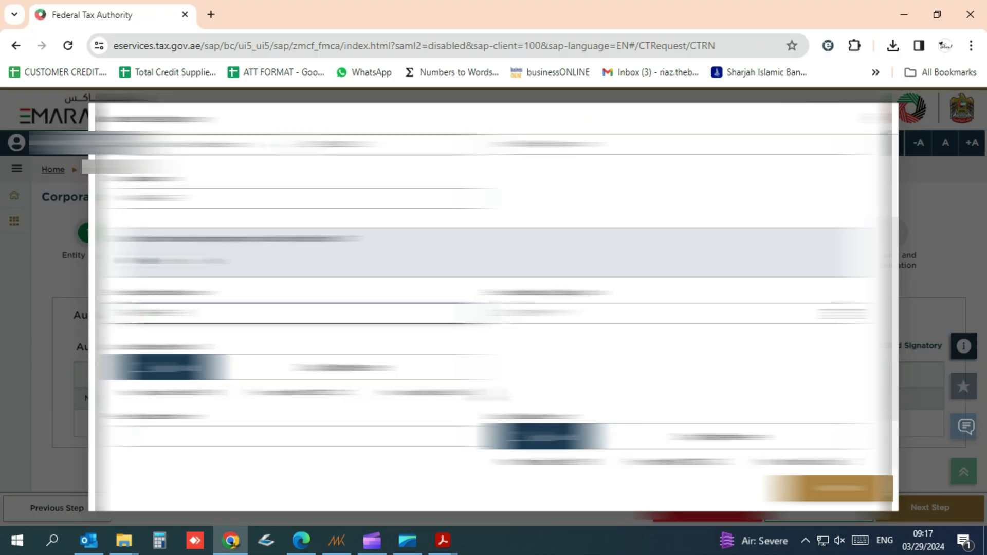
key(alt+Tab)
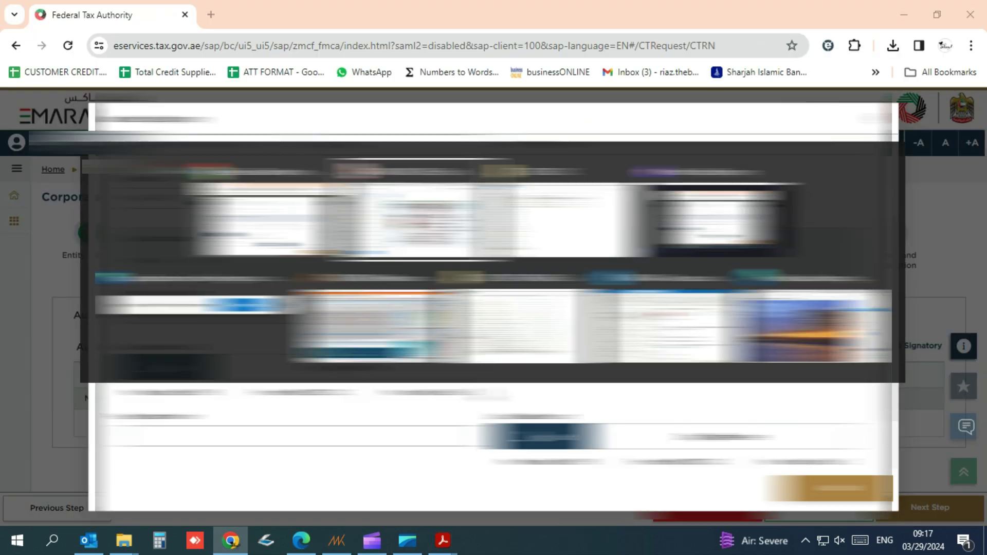
key(alt+Tab)
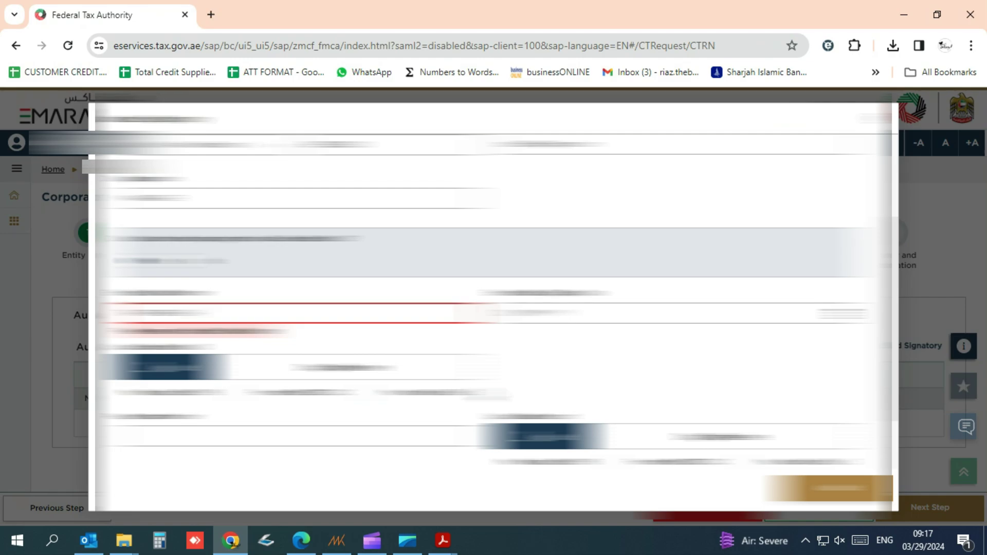
key(ctrl+v)
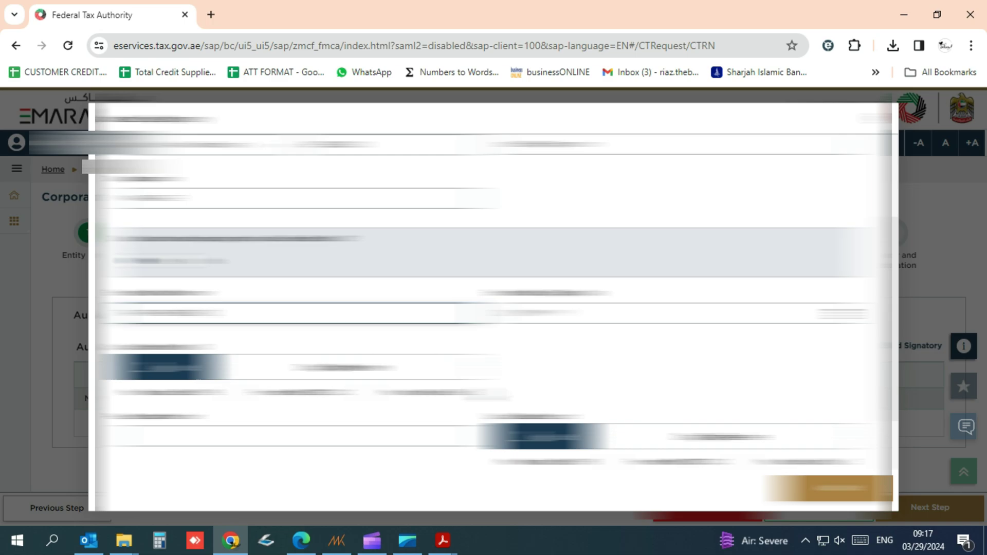
key(Tab)
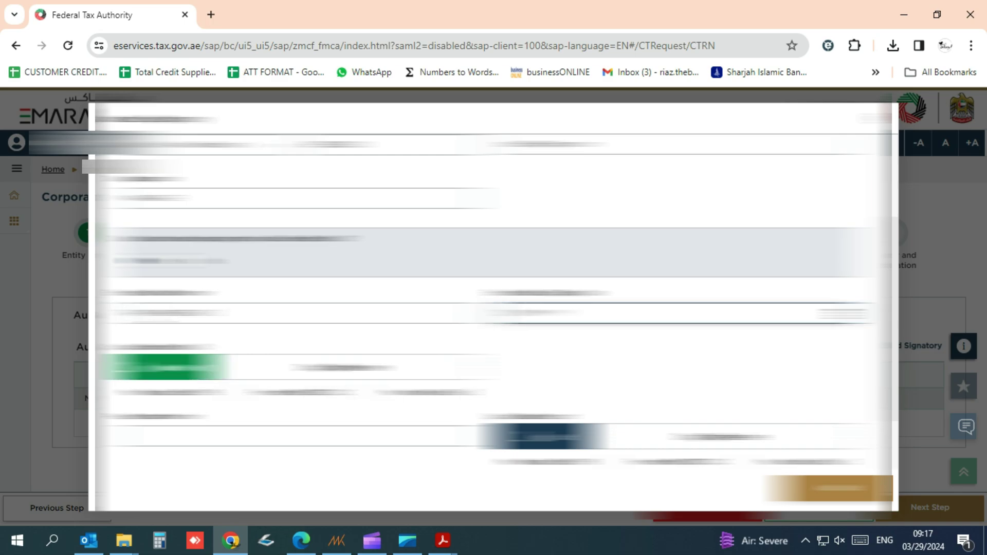
key(alt+Tab)
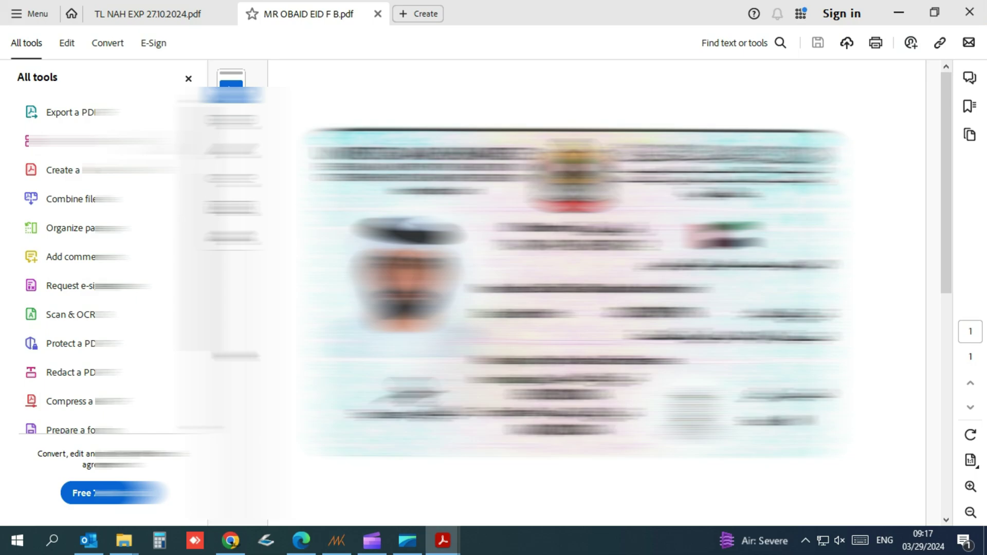
key(alt+Tab)
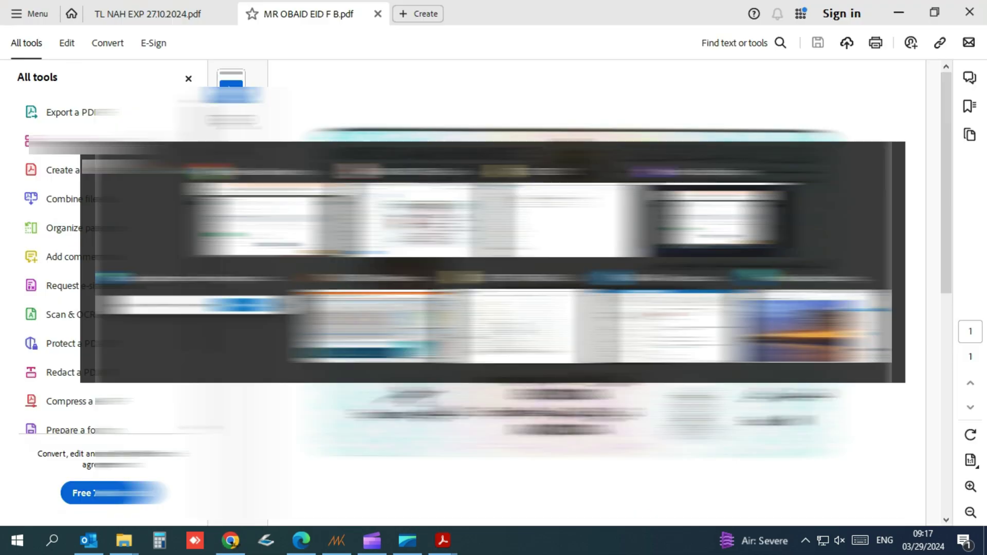
key(alt+Tab)
key(alt+Tab)
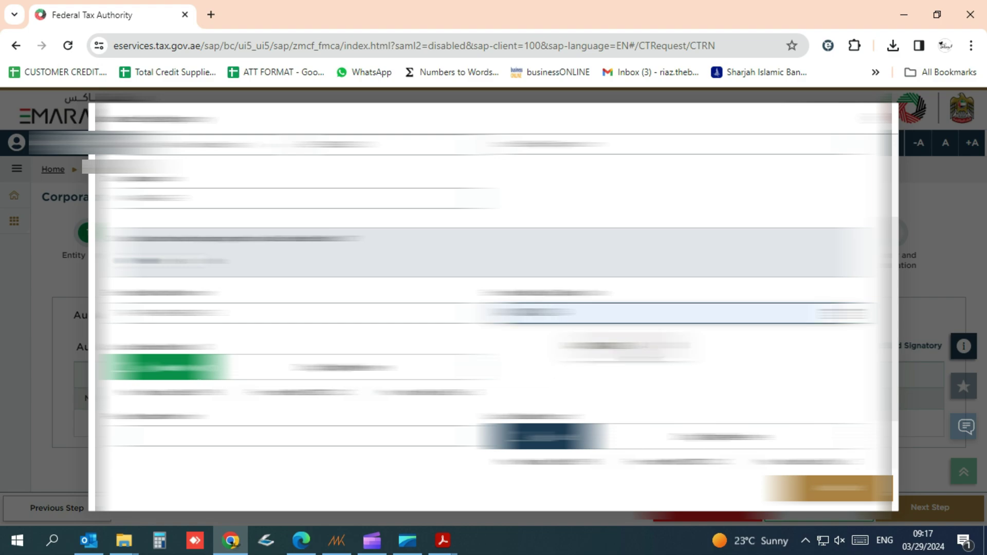
Upload the first PDF from Desktop > CT REG DOC as the signatory's attachment
click(625, 346)
scroll(538, 376, down, 2)
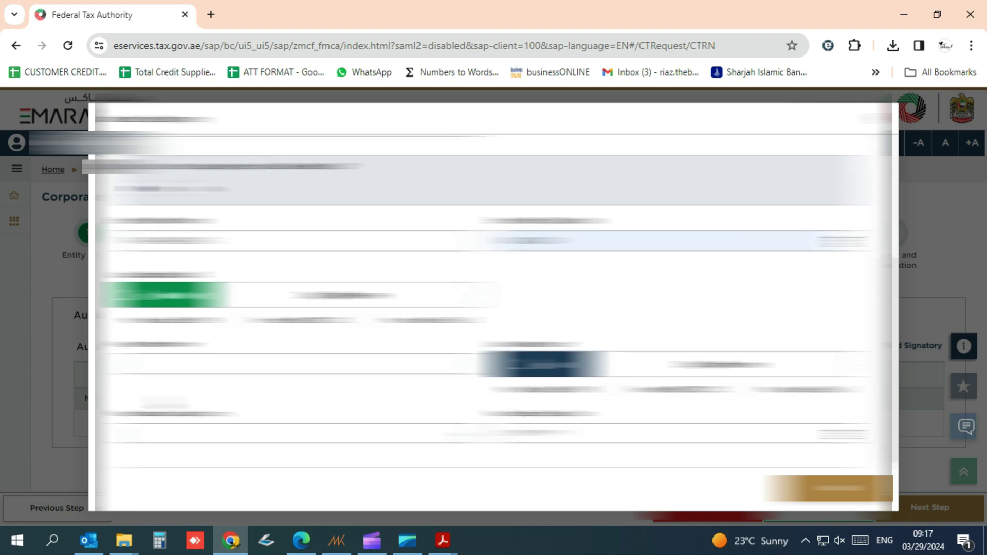
click(165, 300)
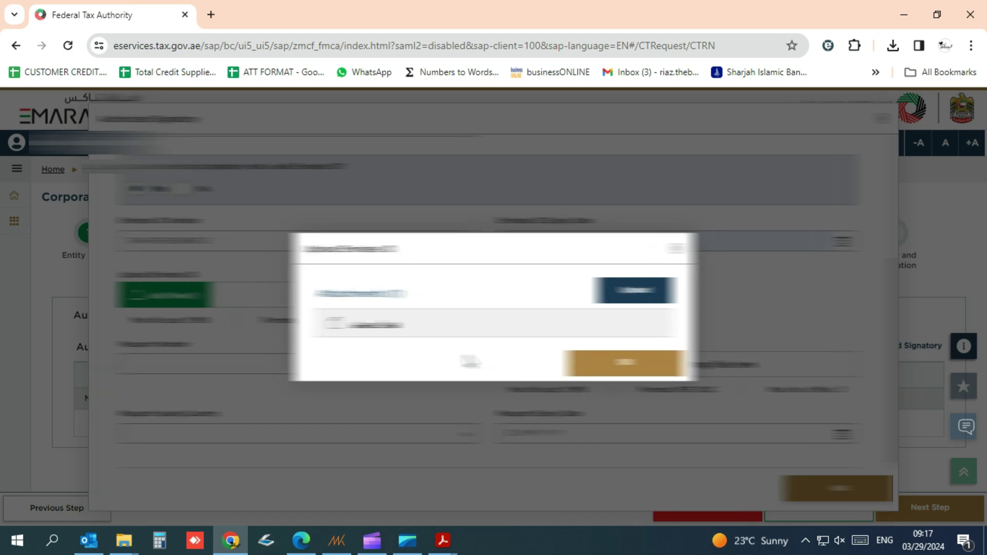
click(637, 304)
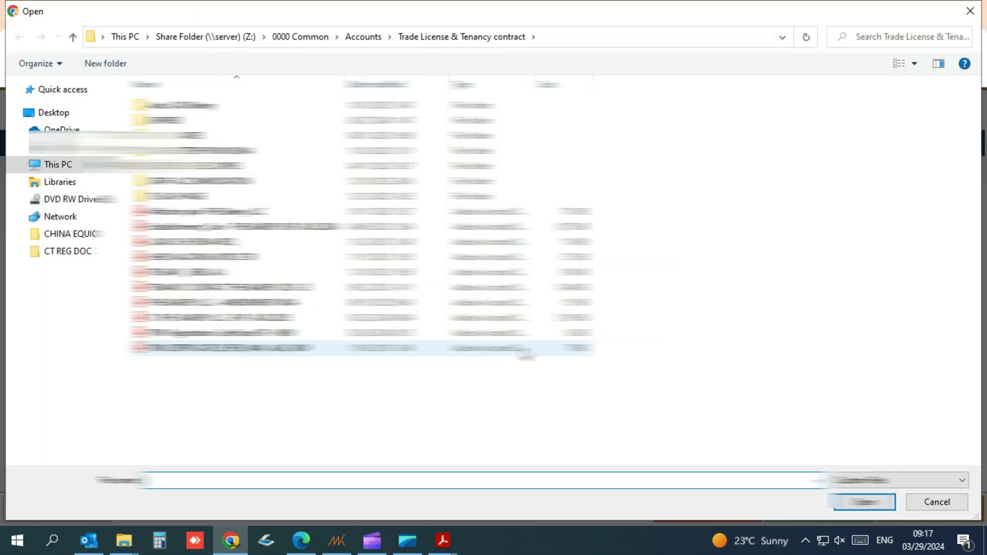
click(53, 112)
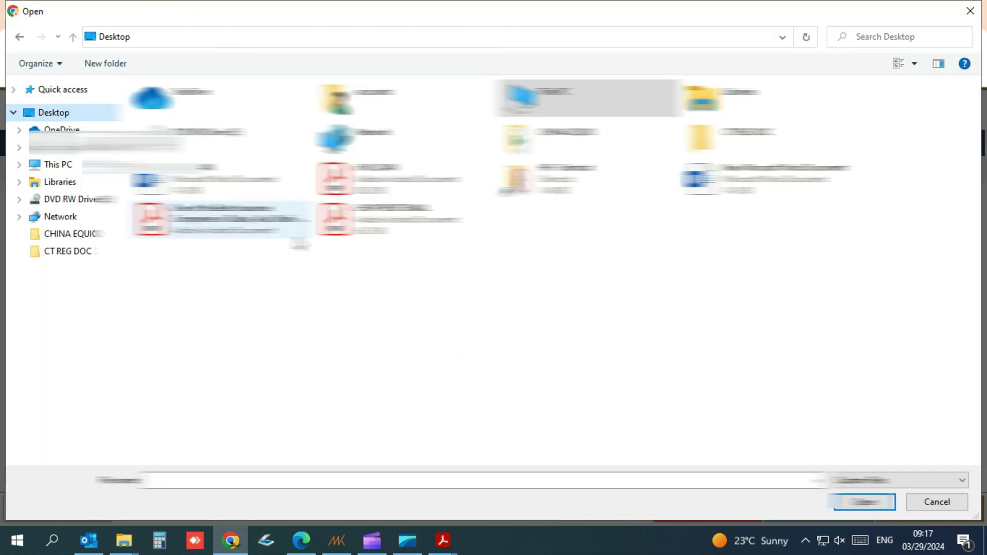
double_click(755, 148)
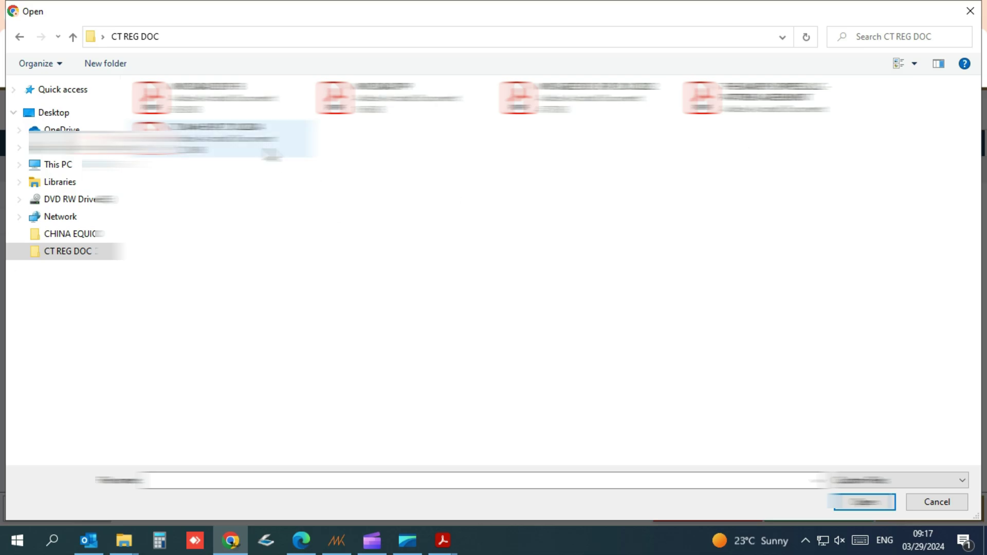
click(263, 106)
click(865, 503)
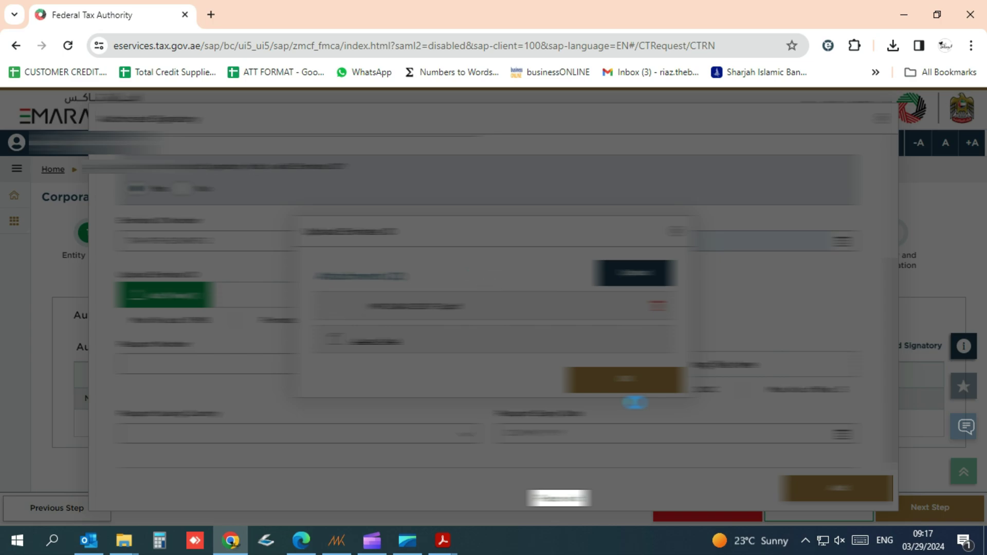
Confirm the attachment upload and close the Emirates ID PDF in Acrobat
click(630, 380)
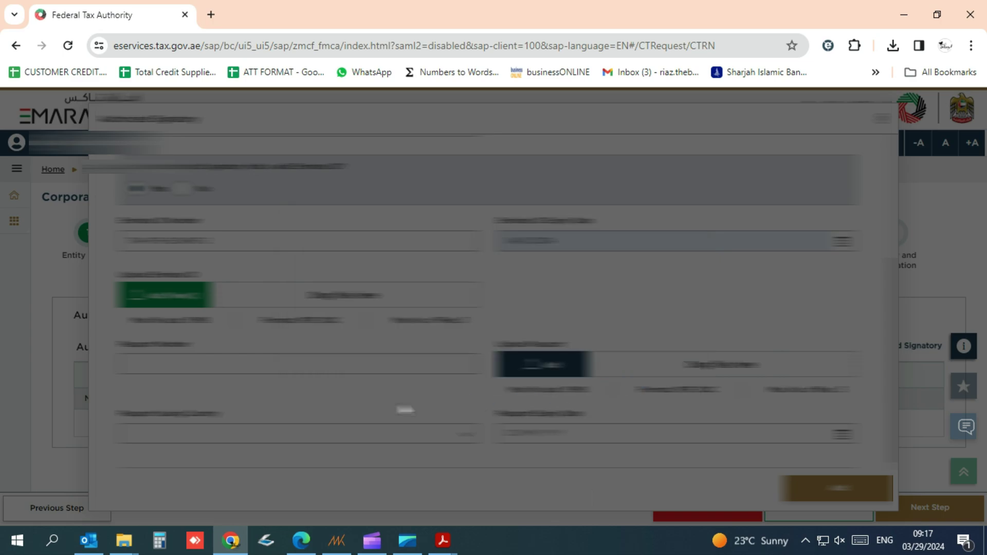
scroll(403, 408, down, 1)
scroll(380, 413, down, 1)
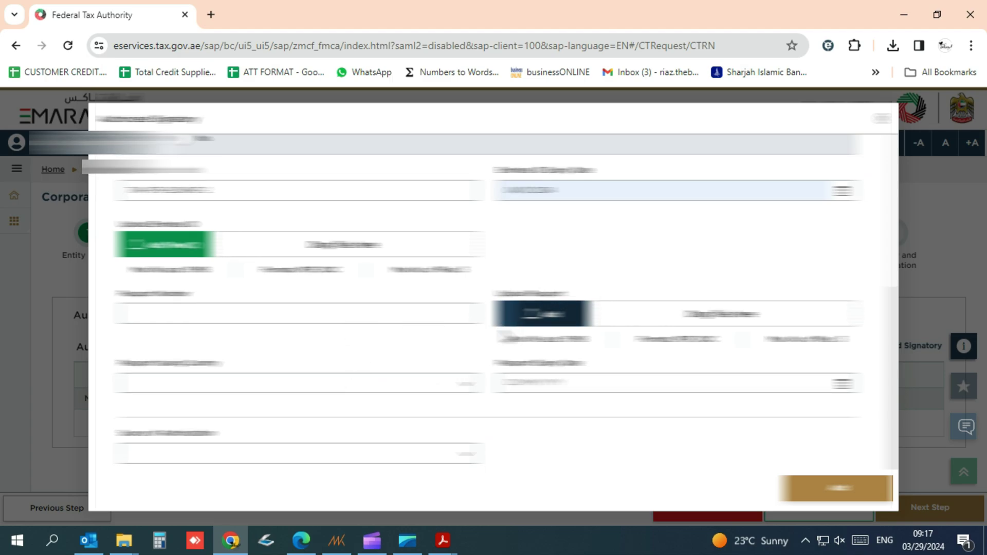
mouse_move(443, 544)
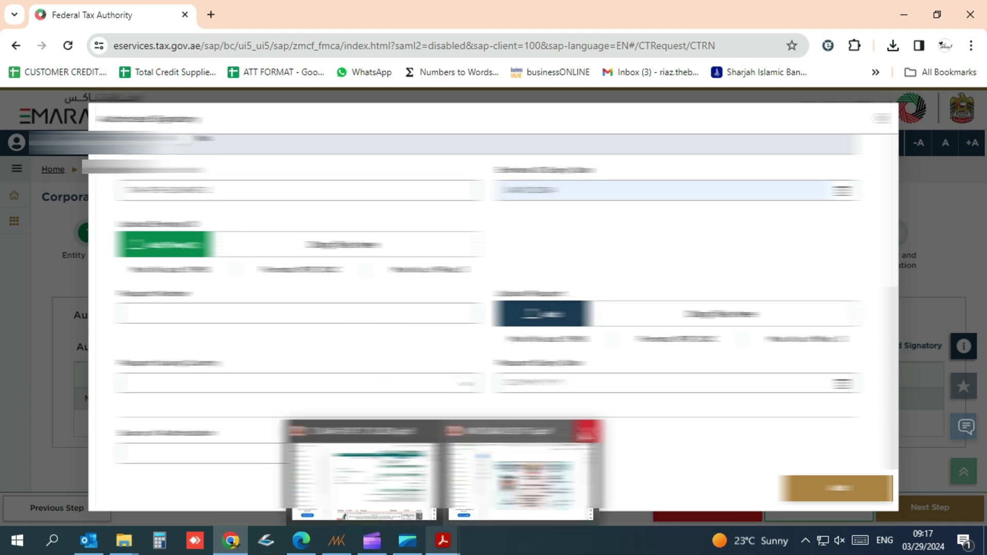
click(519, 473)
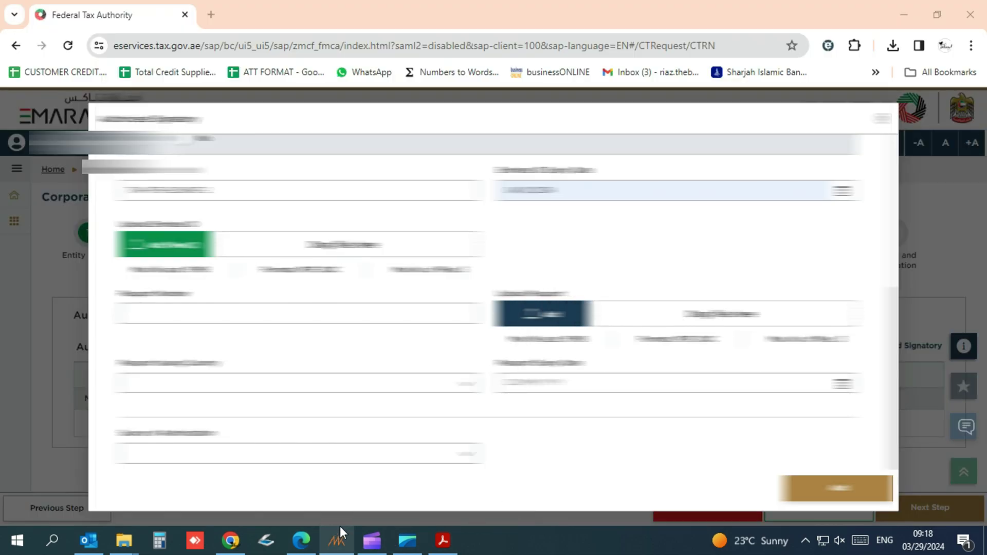
click(441, 537)
click(569, 300)
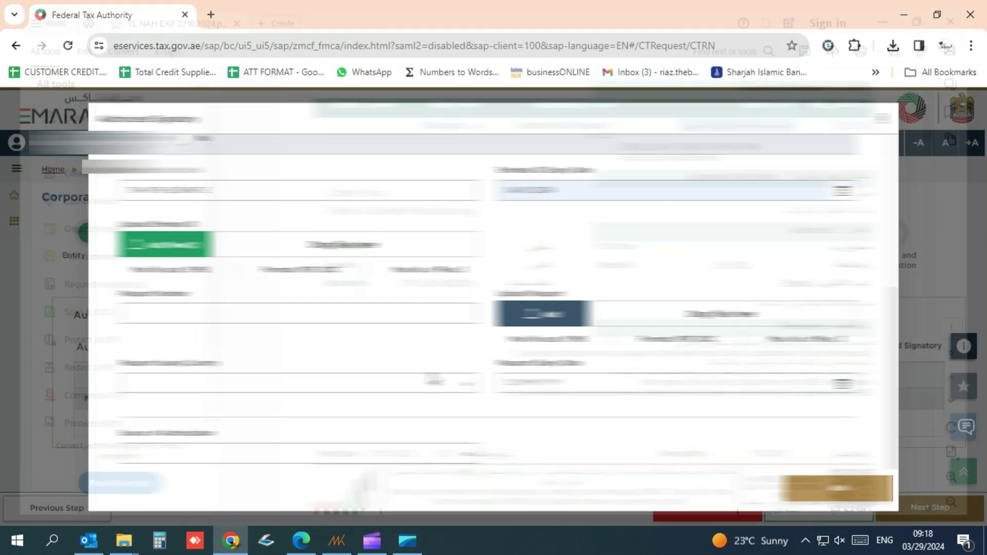
Open the passport PDF from CT REG DOC in Acrobat, then return to the form
mouse_move(130, 547)
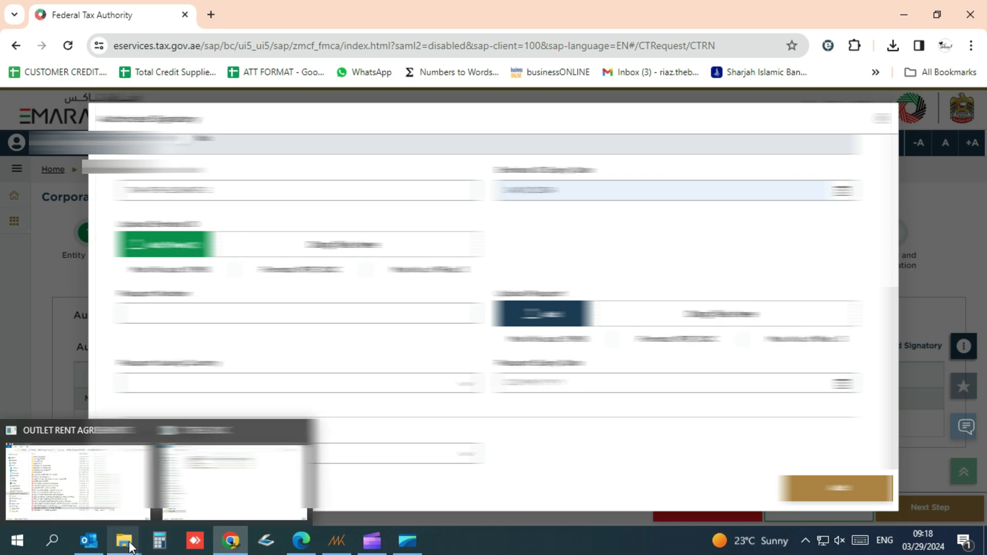
click(216, 501)
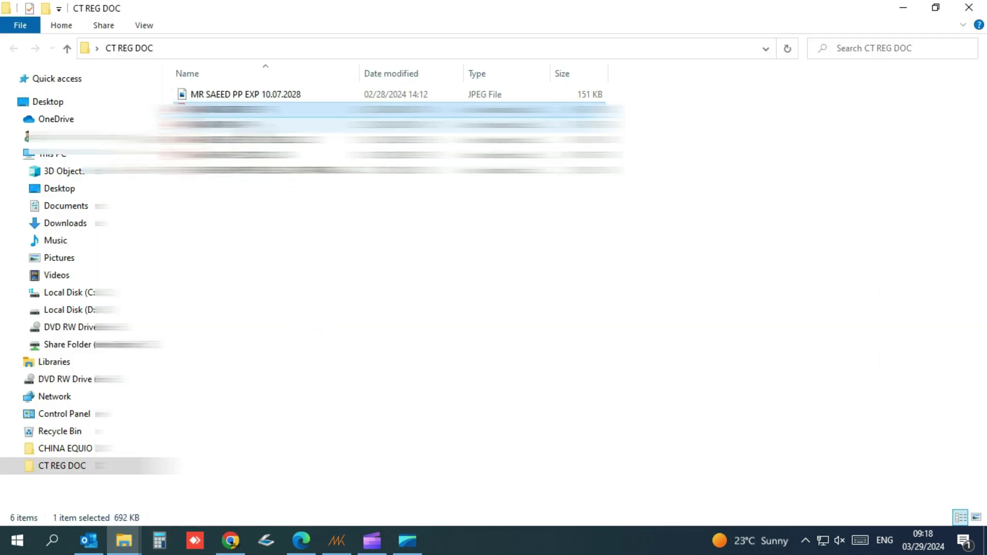
double_click(247, 125)
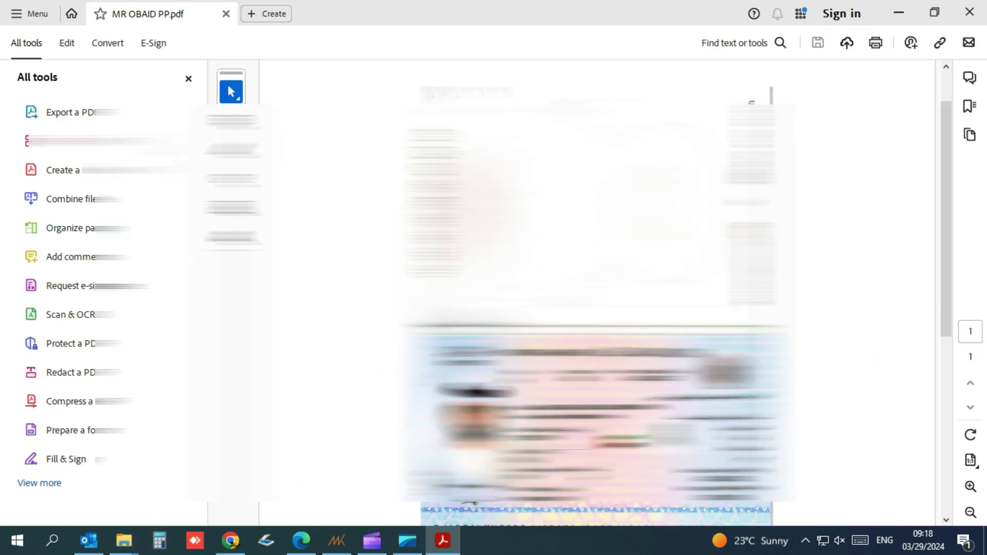
scroll(597, 293, down, 1)
key(alt+Tab)
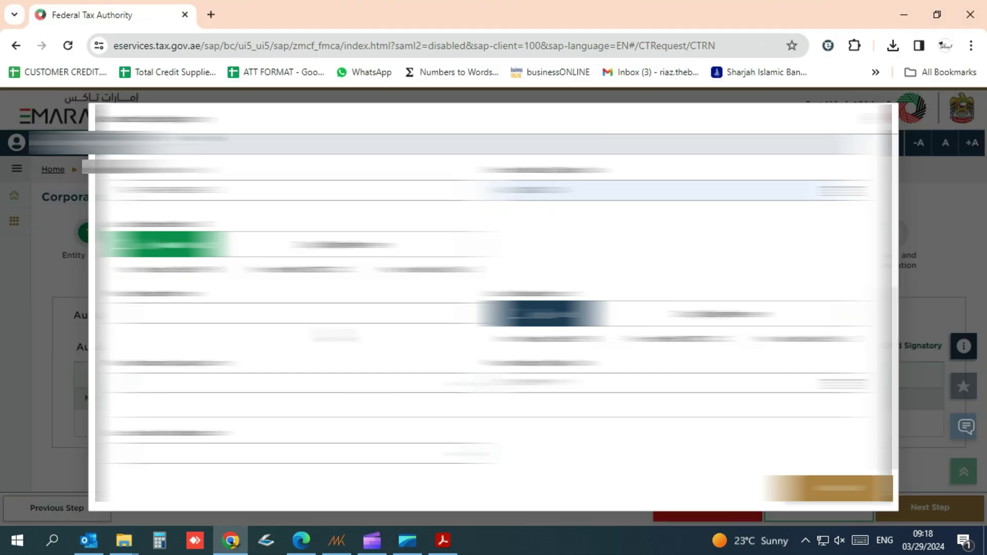
Read the passport scan and set the passport's issuing country to United Arab Emirates
click(334, 315)
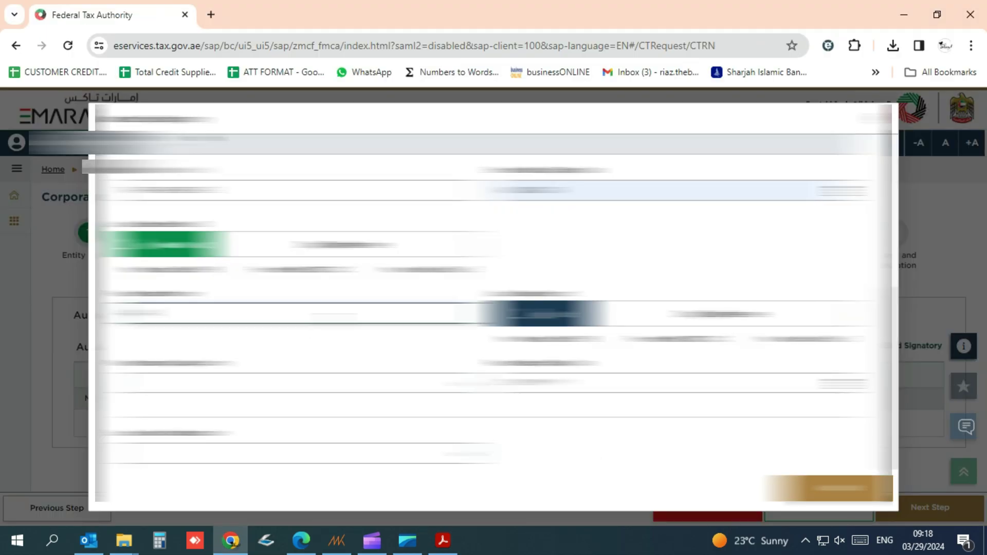
key(alt+Tab)
key(alt+Tab)
click(311, 386)
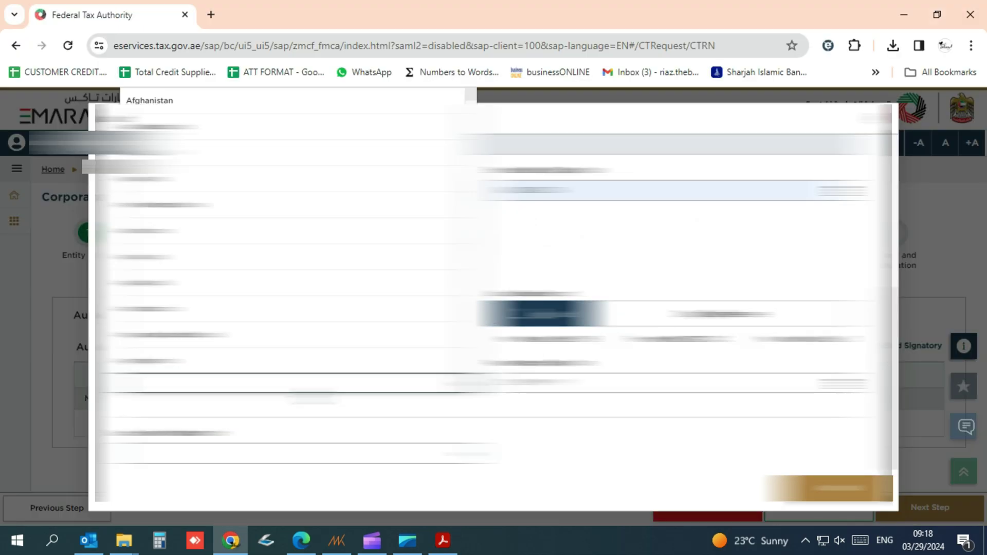
text(uni)
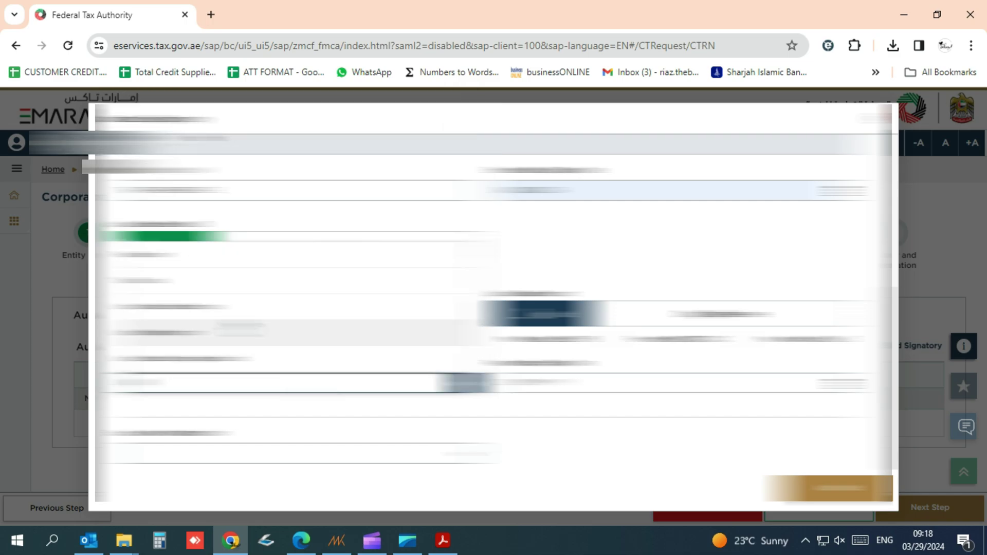
click(239, 308)
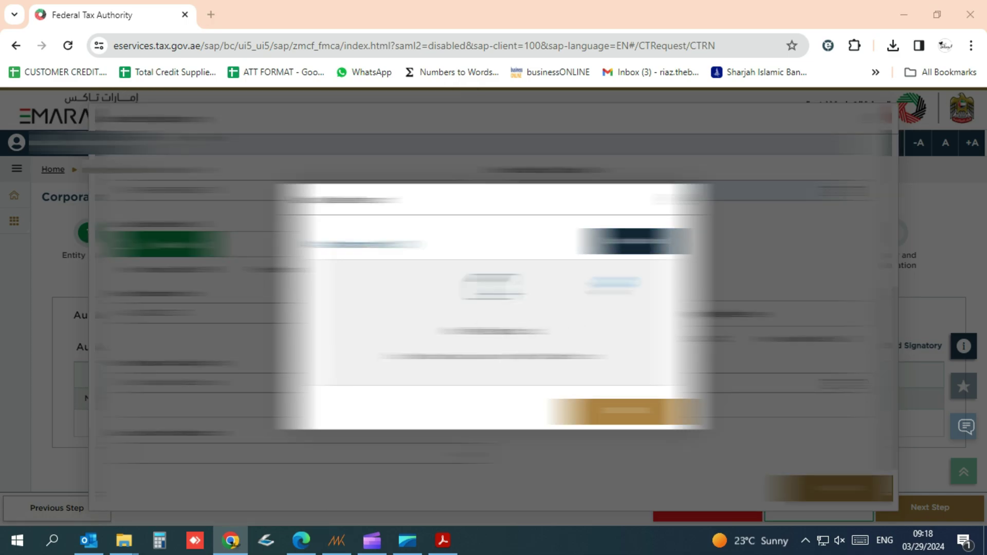
Upload and confirm the second attachment from CT REG DOC, checking the passport PDF
click(611, 283)
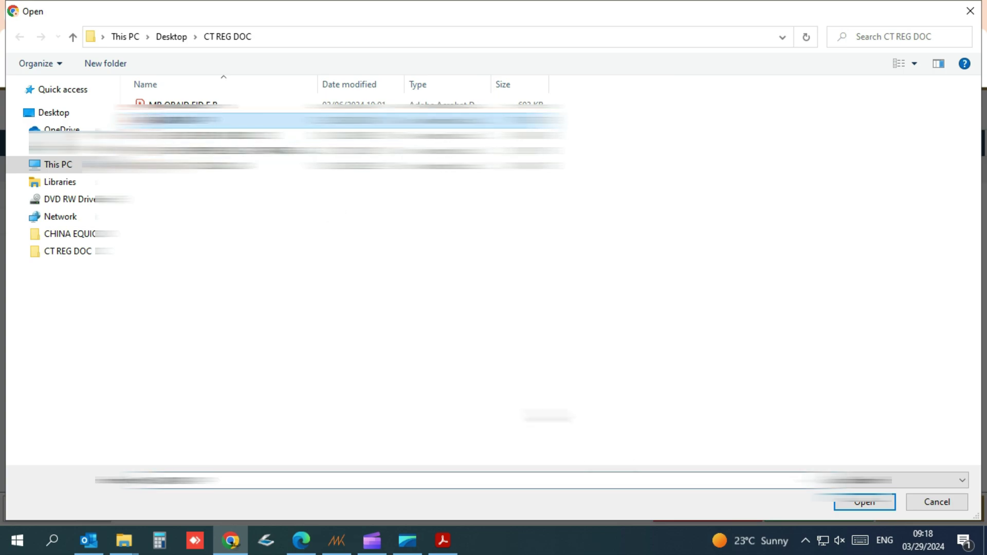
click(841, 505)
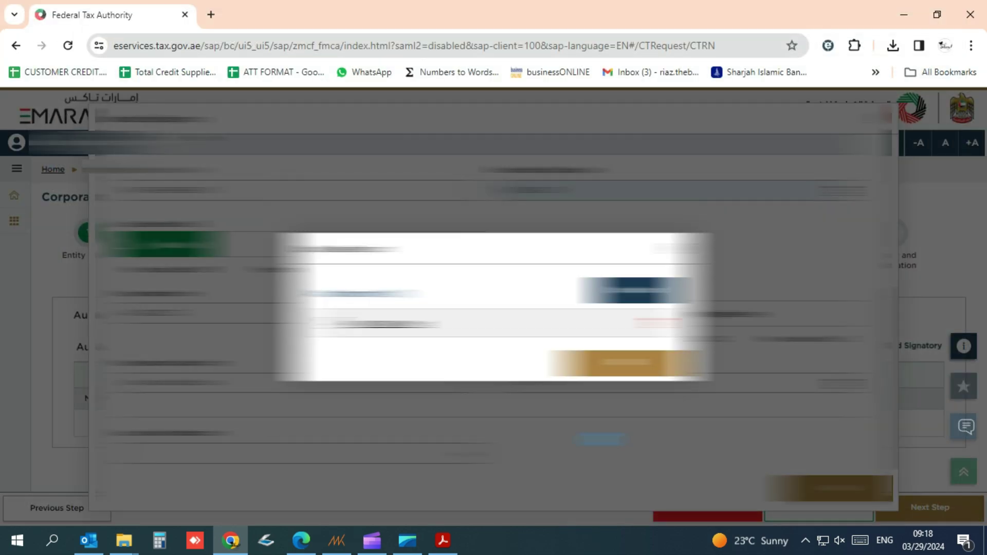
click(625, 365)
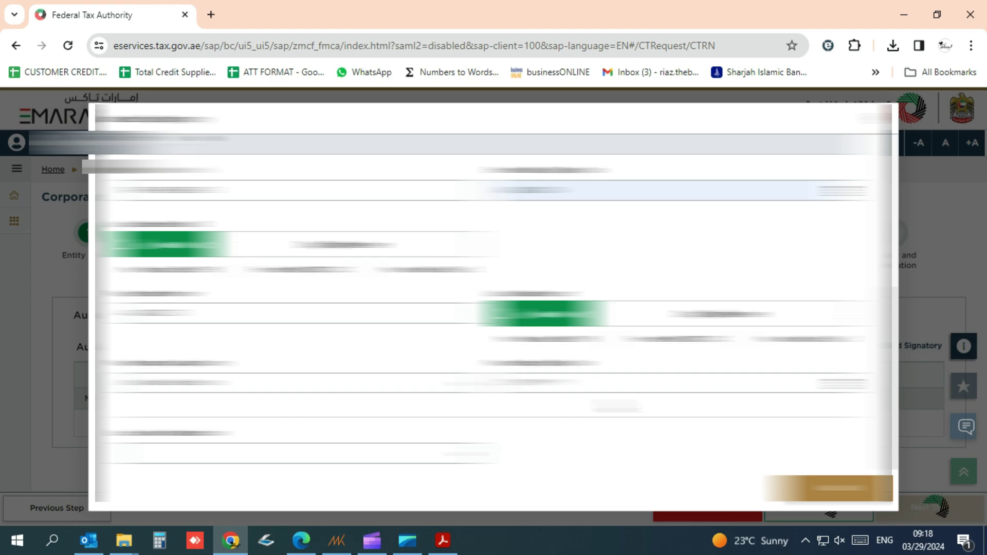
click(455, 549)
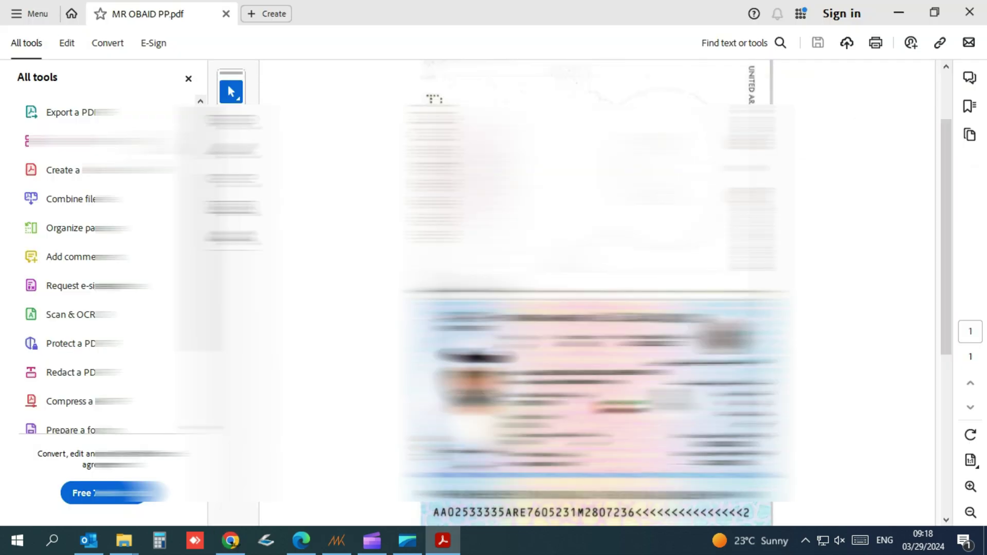
key(alt+Tab)
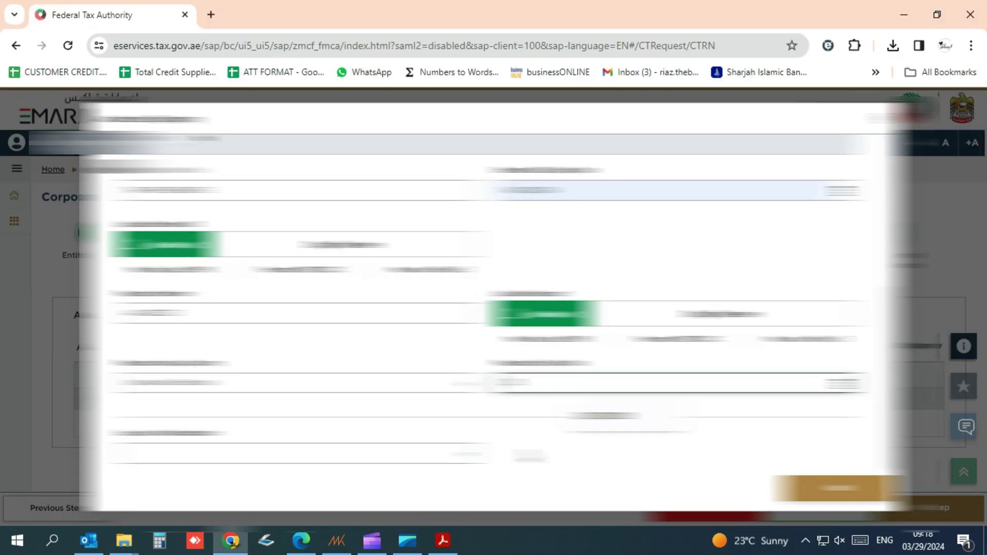
Enter '8' in a detail field and pick a value in the bottom-left dropdown
text(8)
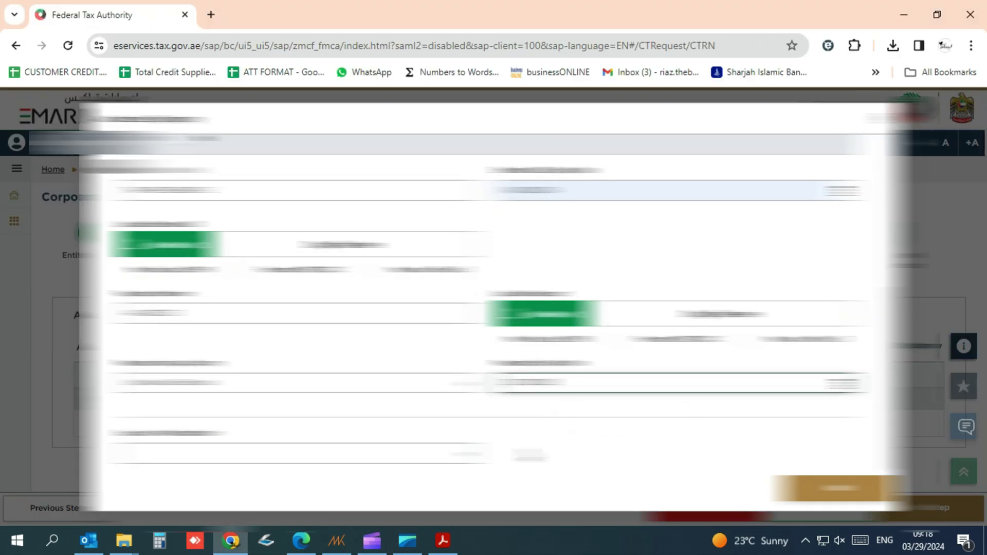
click(611, 418)
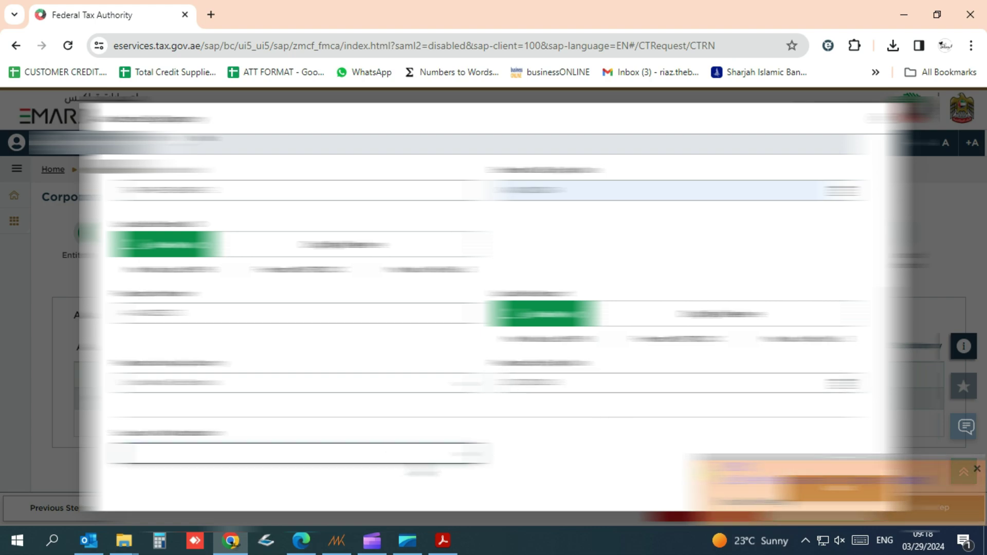
click(461, 456)
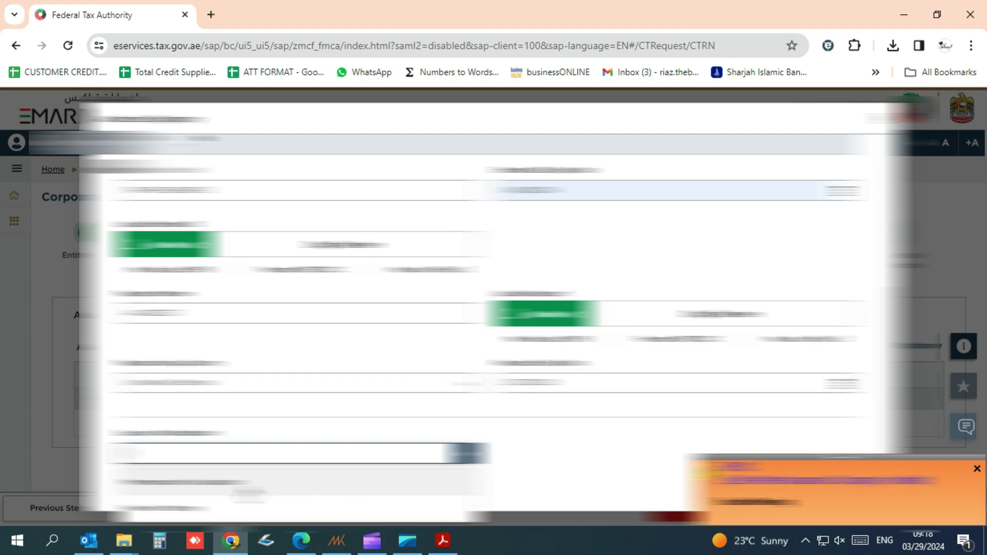
click(249, 488)
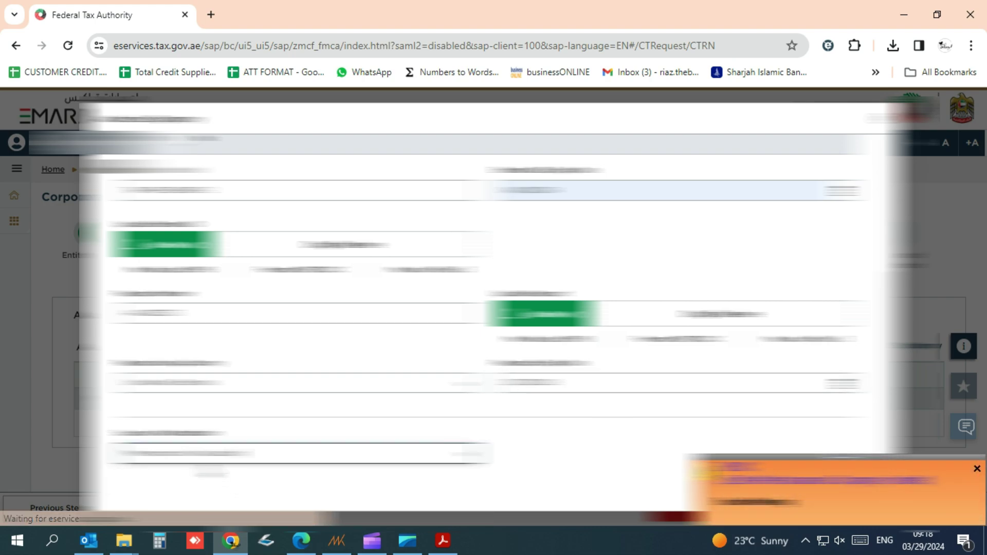
click(977, 470)
scroll(791, 470, down, 2)
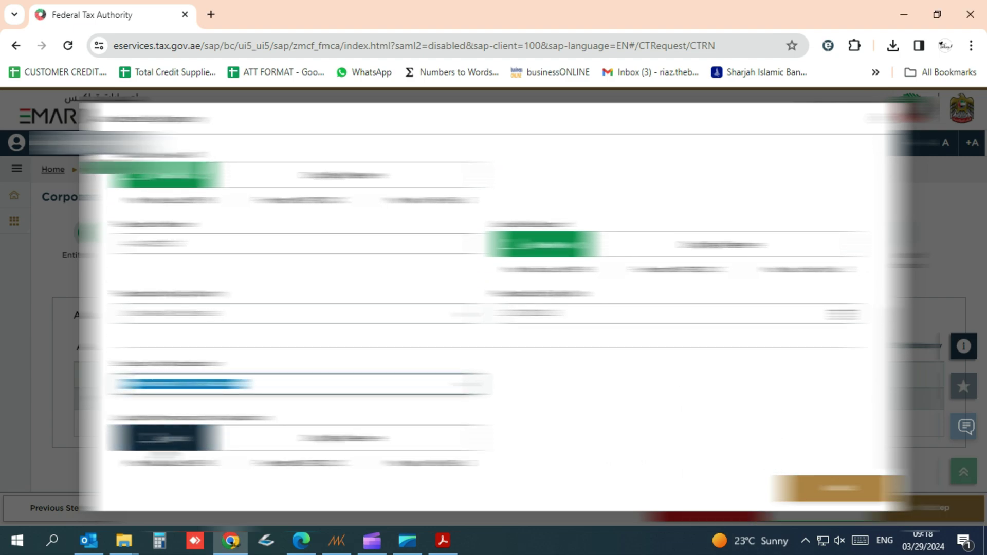
Attach the supporting document from CT REG DOC and save the signatory to the list
click(166, 438)
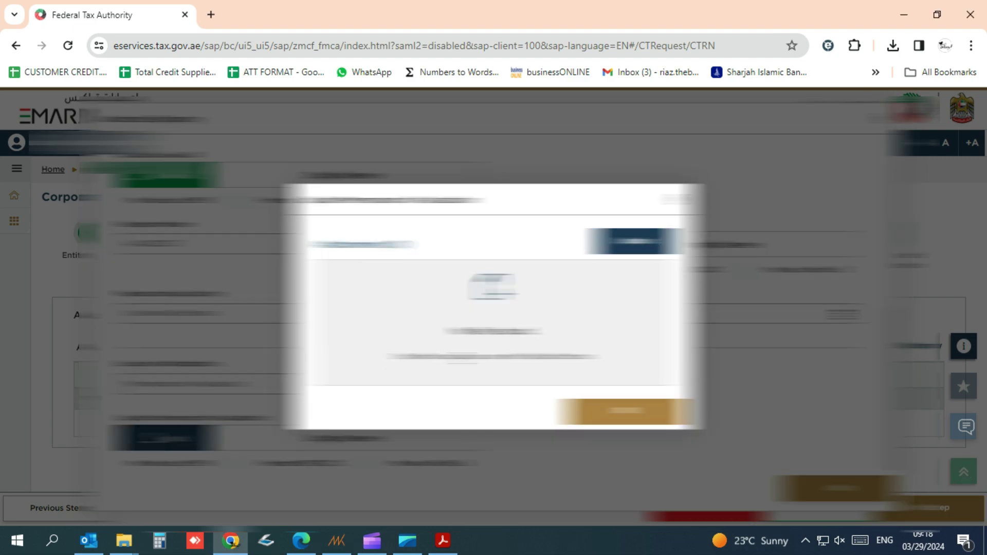
click(636, 242)
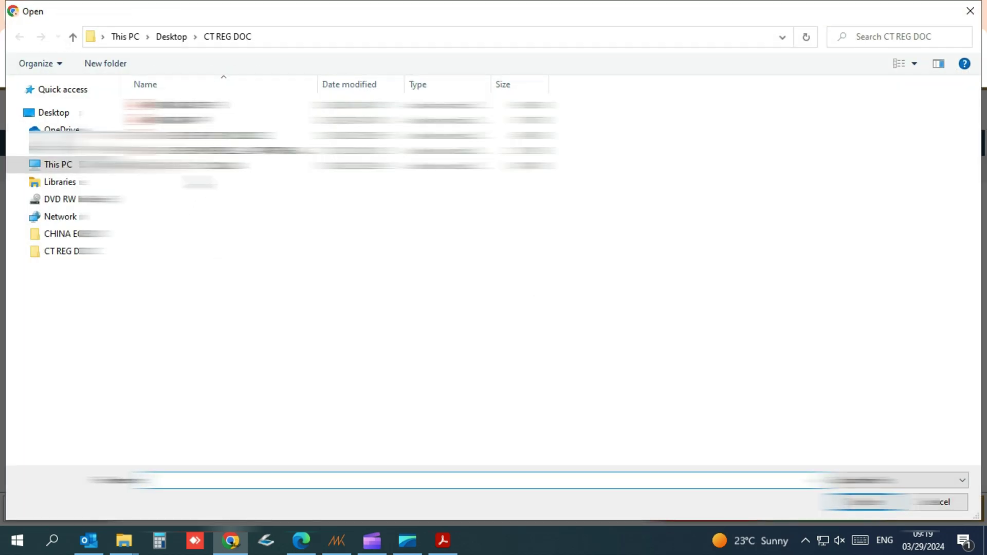
click(206, 150)
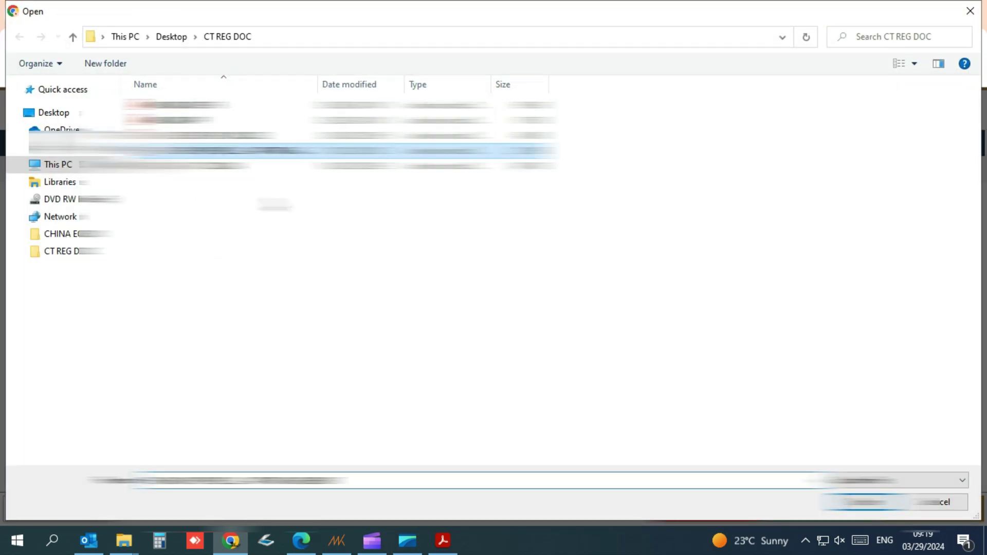
key(Return)
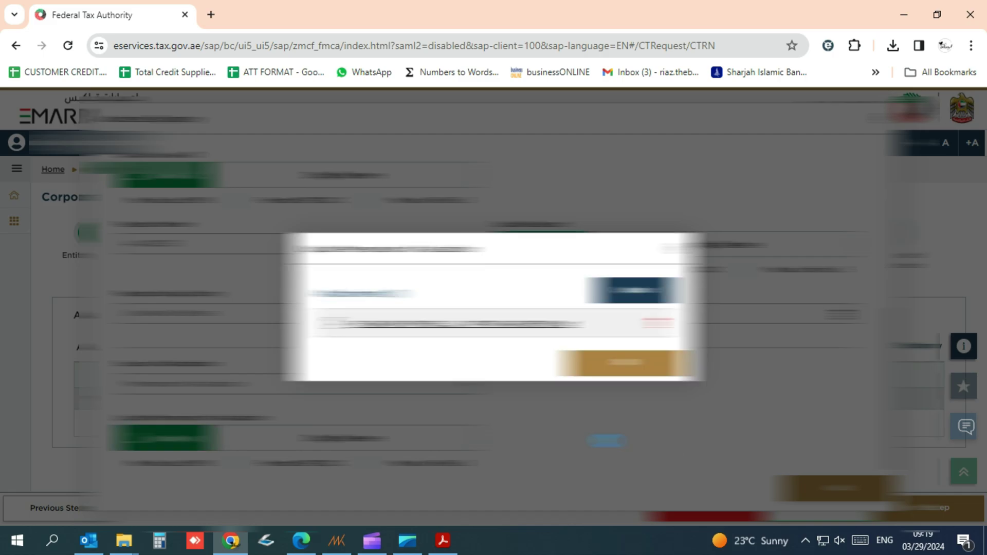
click(624, 363)
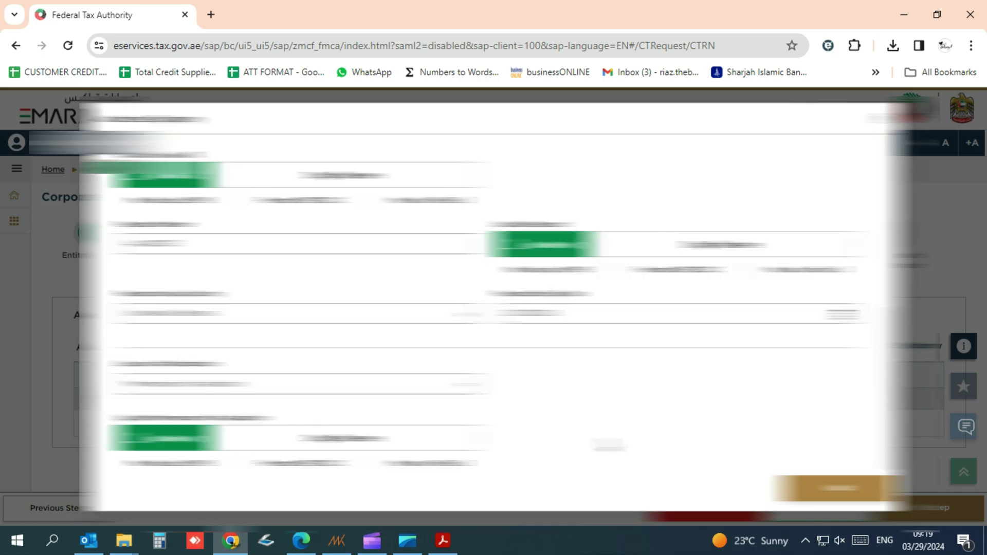
click(818, 489)
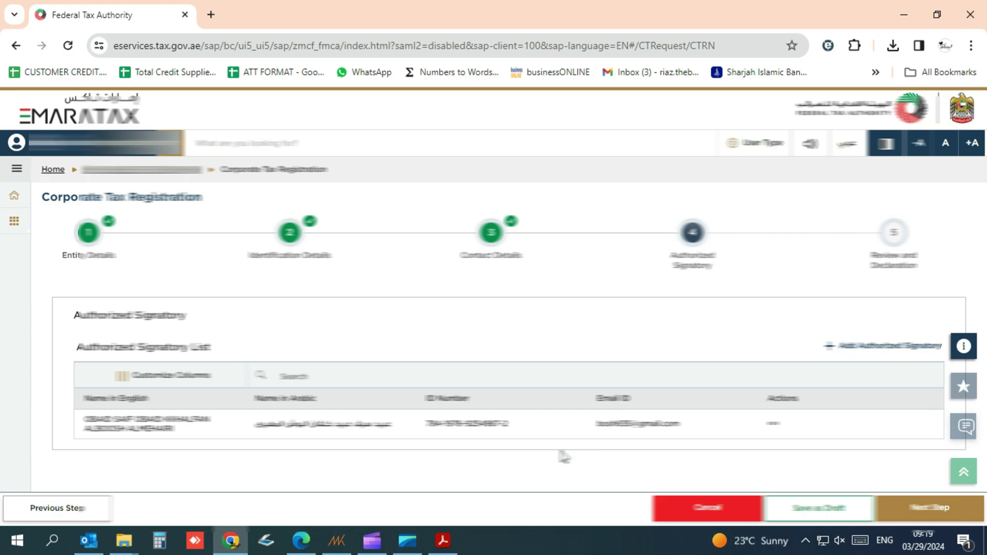
Advance to Review and Declaration and read the summary of every step down to the Declaration section
click(929, 509)
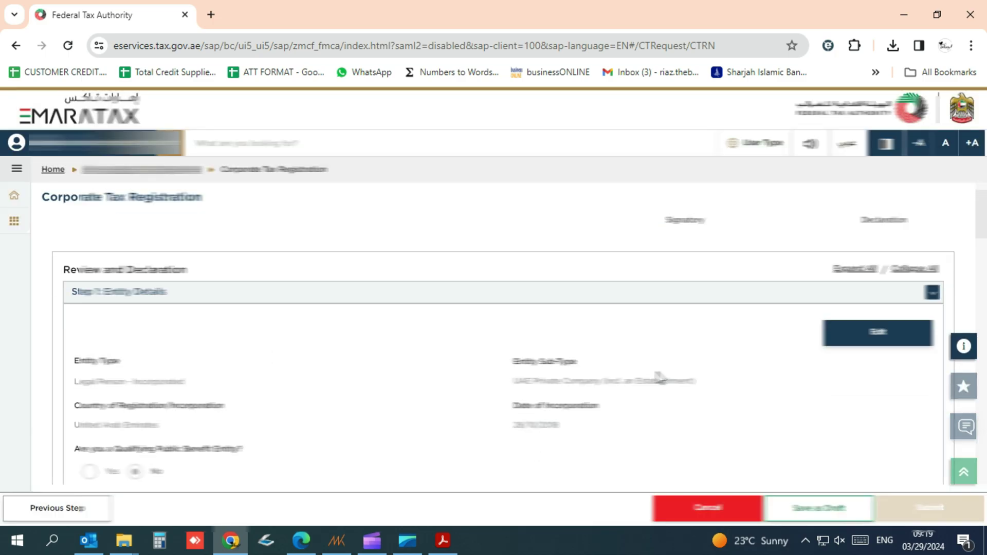
scroll(661, 378, down, 4)
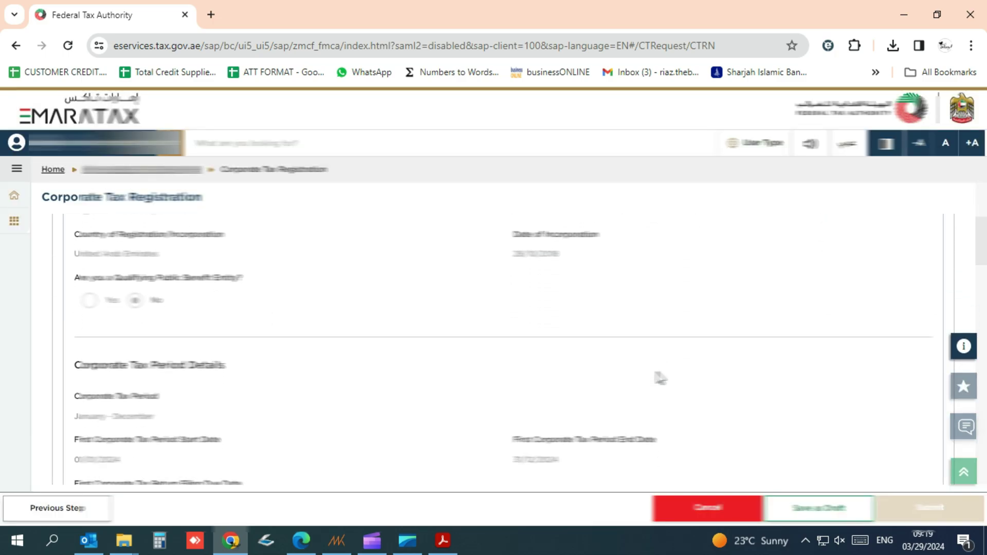
scroll(660, 377, down, 3)
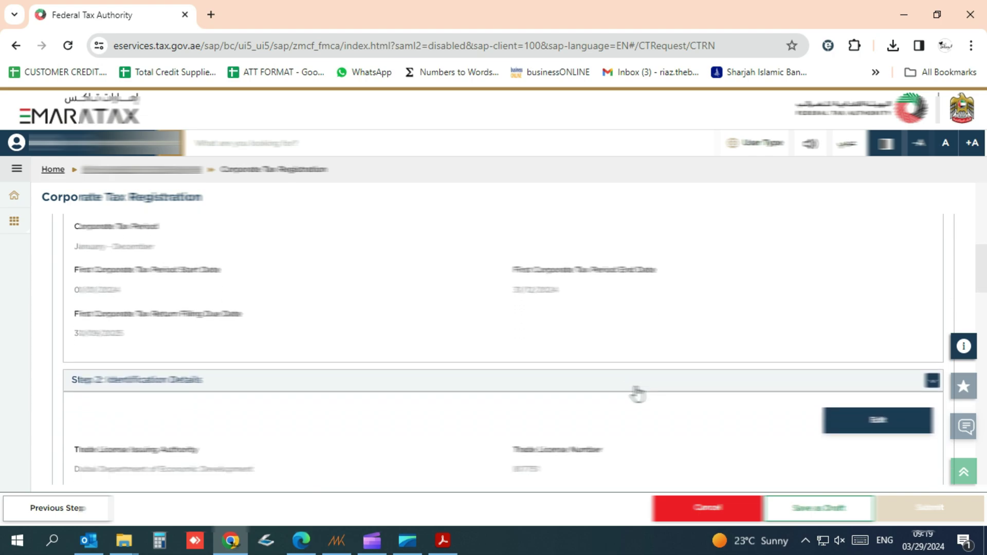
scroll(638, 392, down, 4)
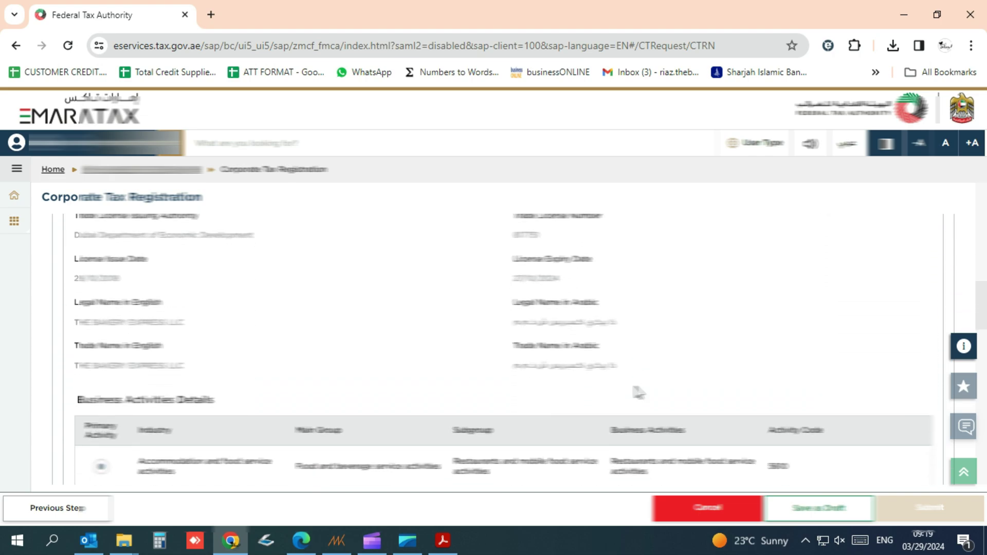
scroll(638, 392, down, 4)
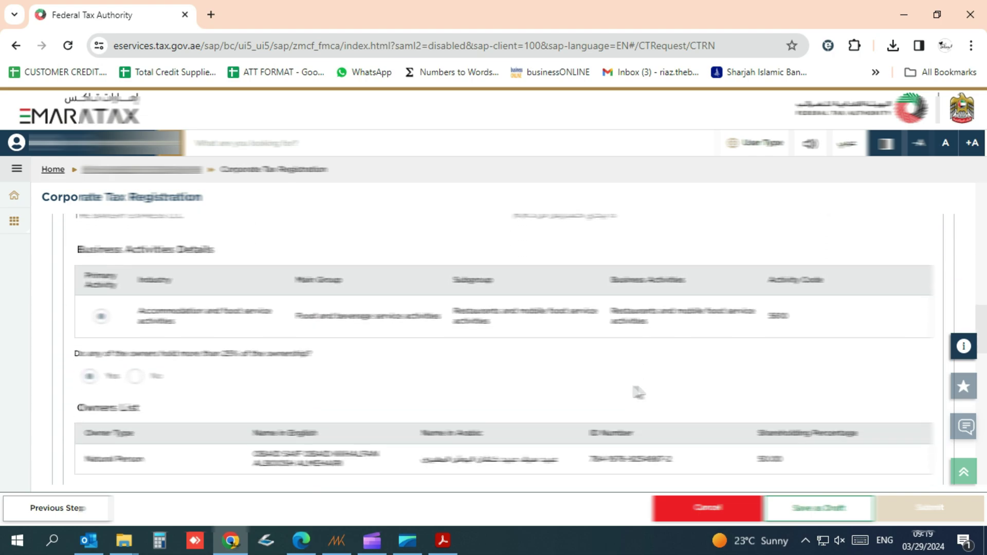
scroll(638, 392, down, 9)
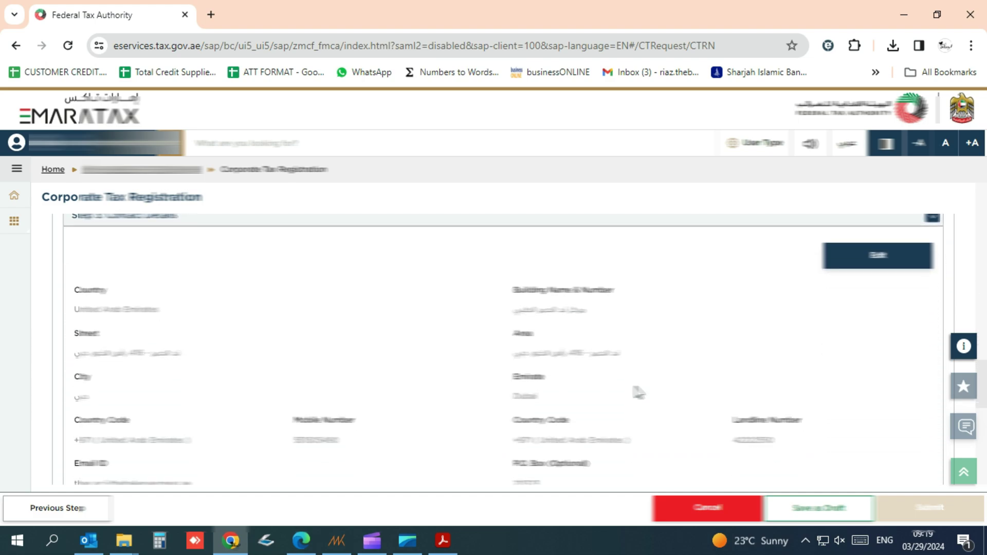
scroll(638, 392, down, 2)
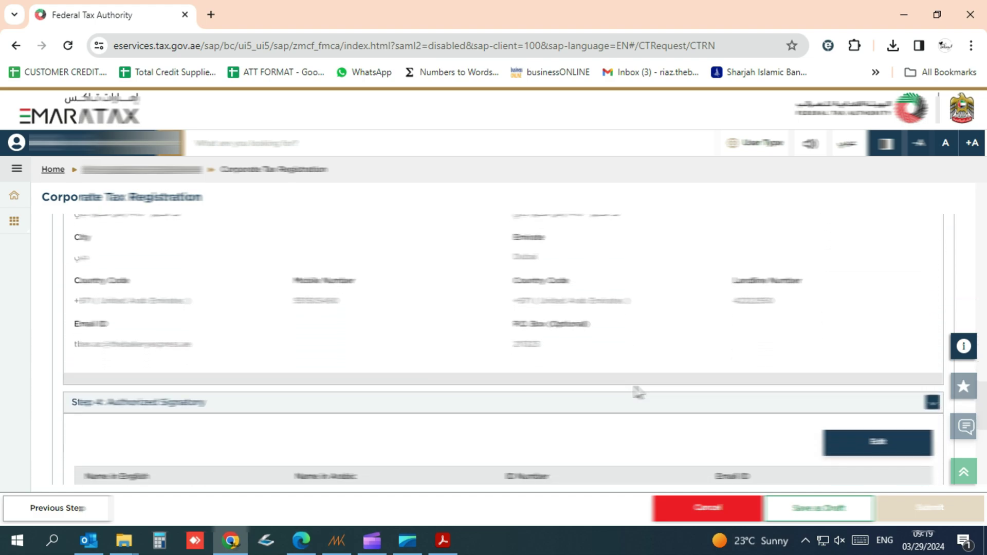
scroll(638, 392, down, 3)
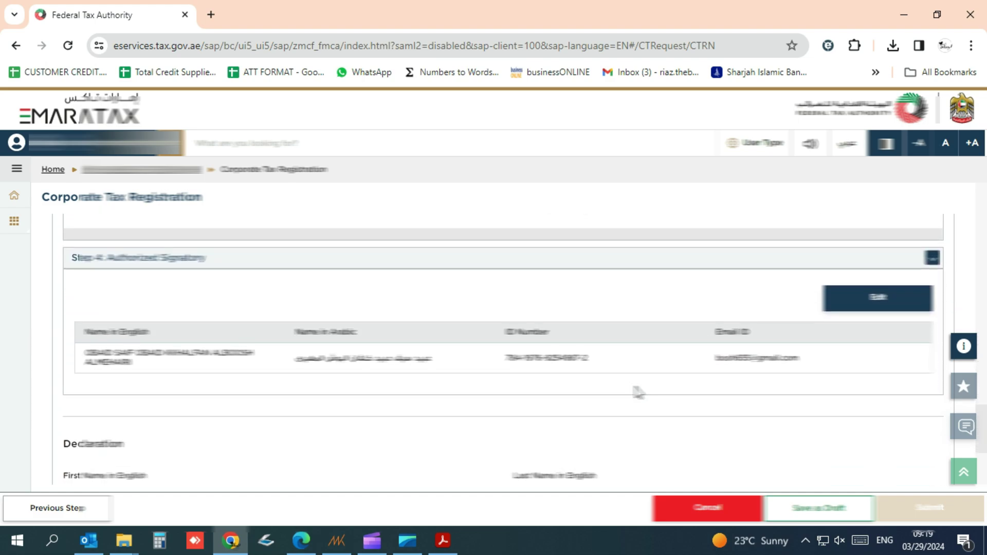
scroll(638, 392, down, 4)
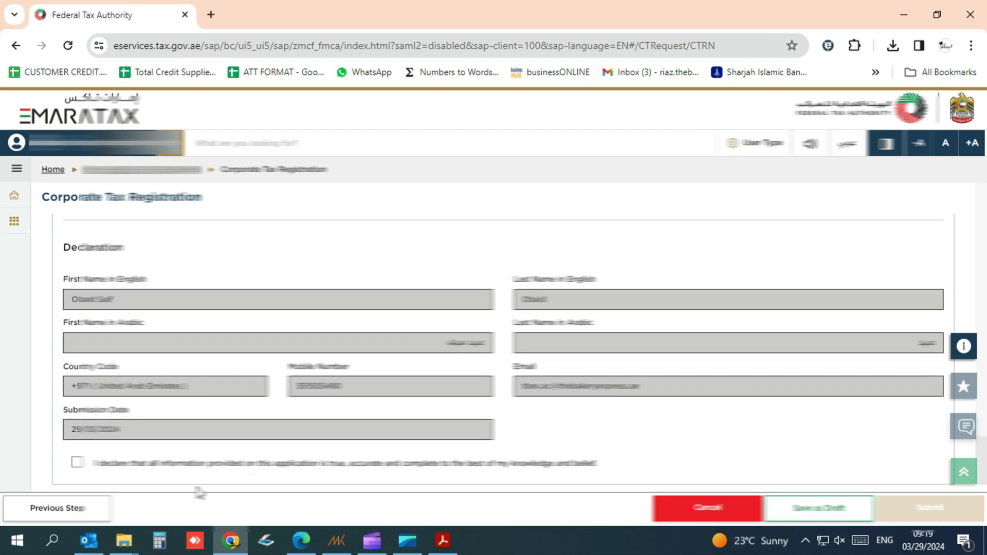
Tick the accuracy declaration, submit the application, and confirm Yes in the Submit Application dialog
click(78, 462)
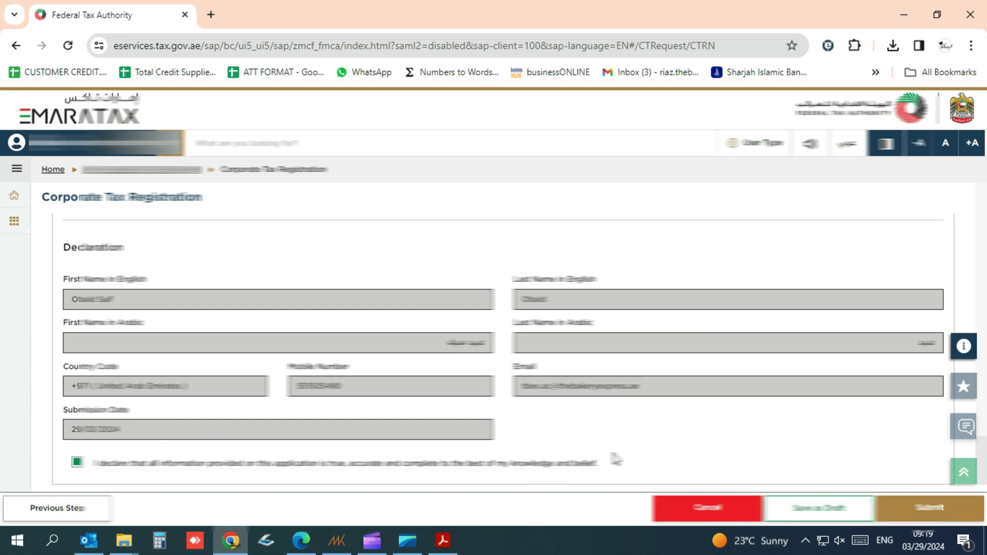
drag(617, 465, 94, 473)
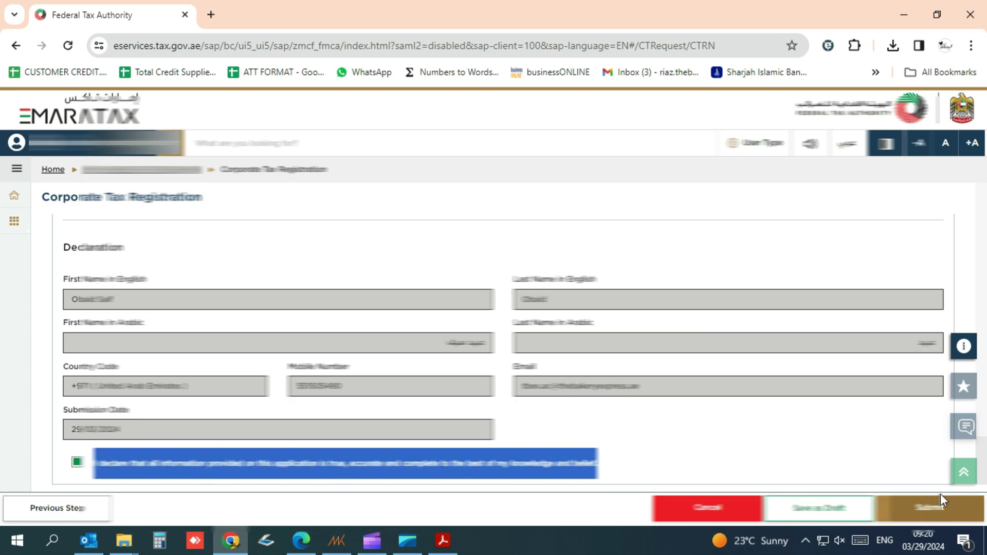
click(925, 519)
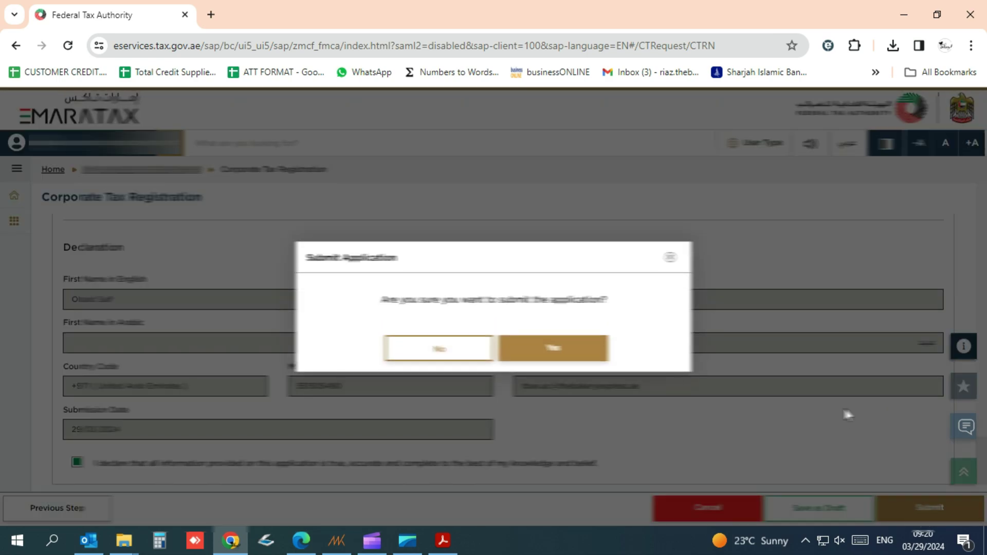
drag(368, 299, 604, 296)
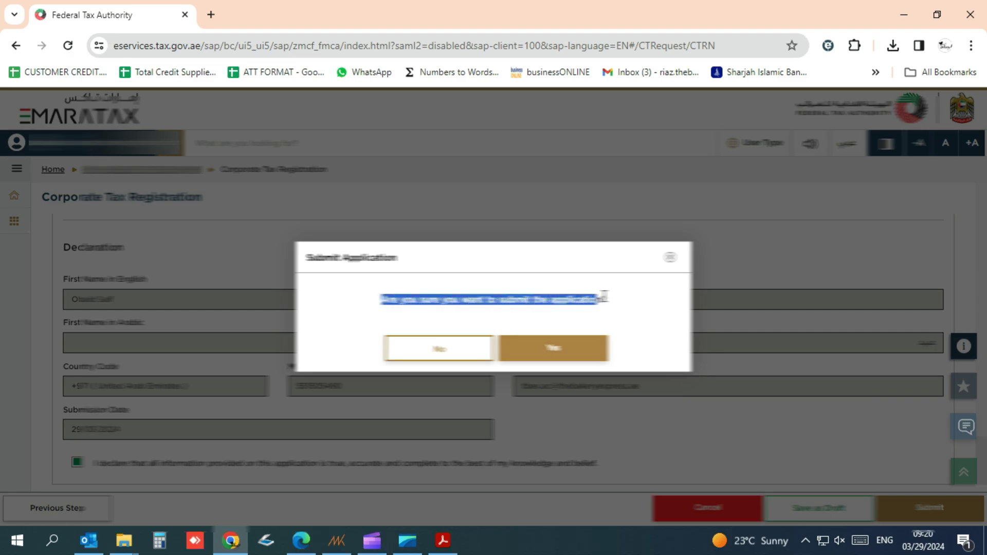
click(595, 353)
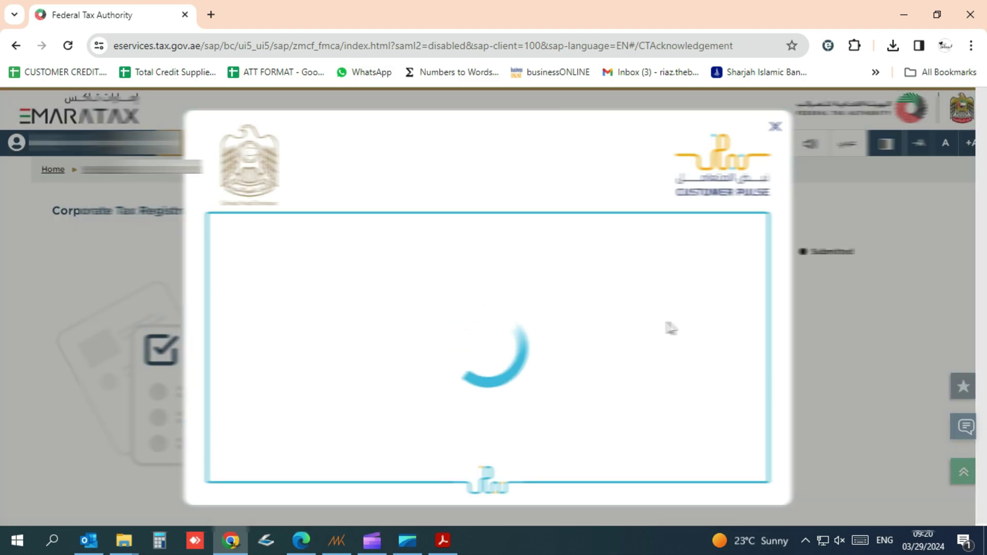
Close the Customer Pulse survey and bring up a print preview of the acknowledgement page
click(788, 151)
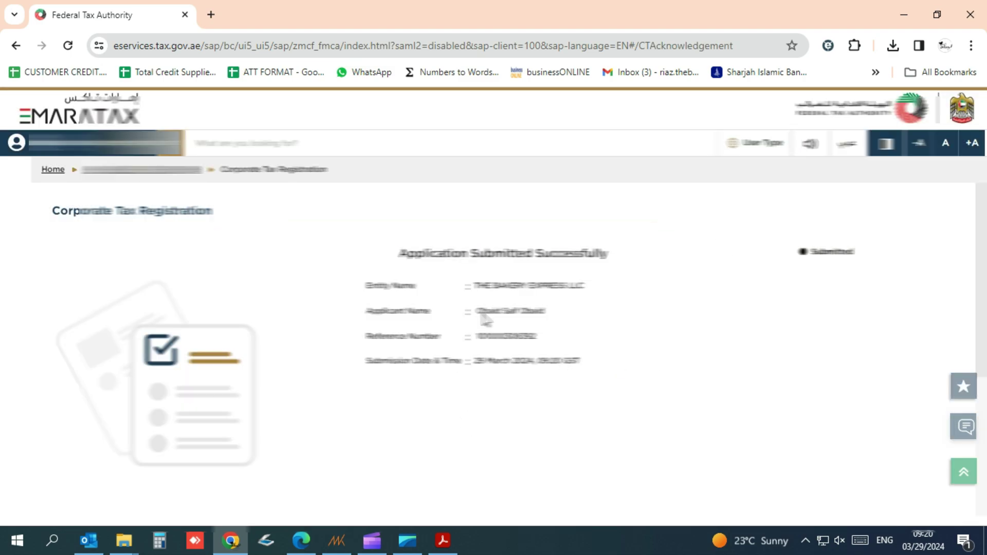
drag(394, 254, 585, 361)
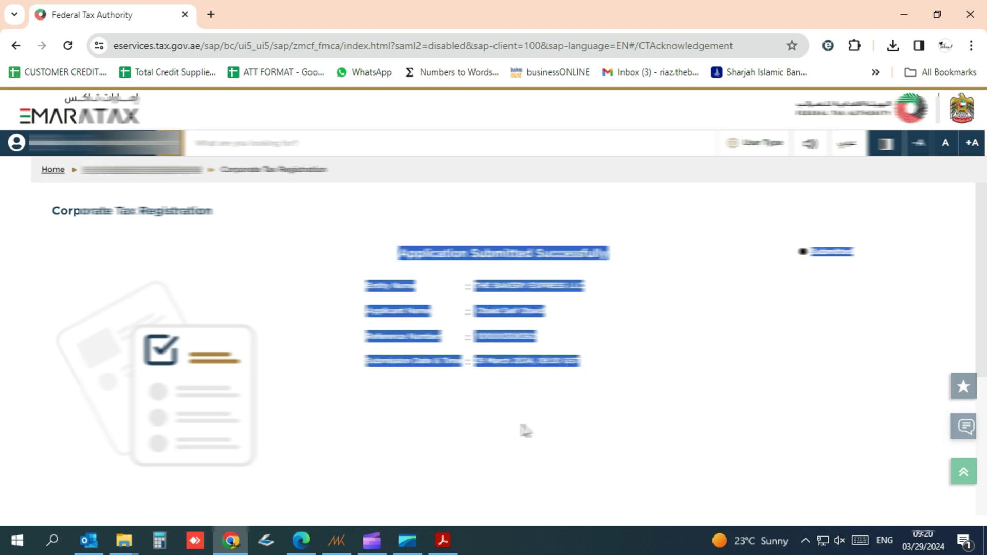
key(ctrl+p)
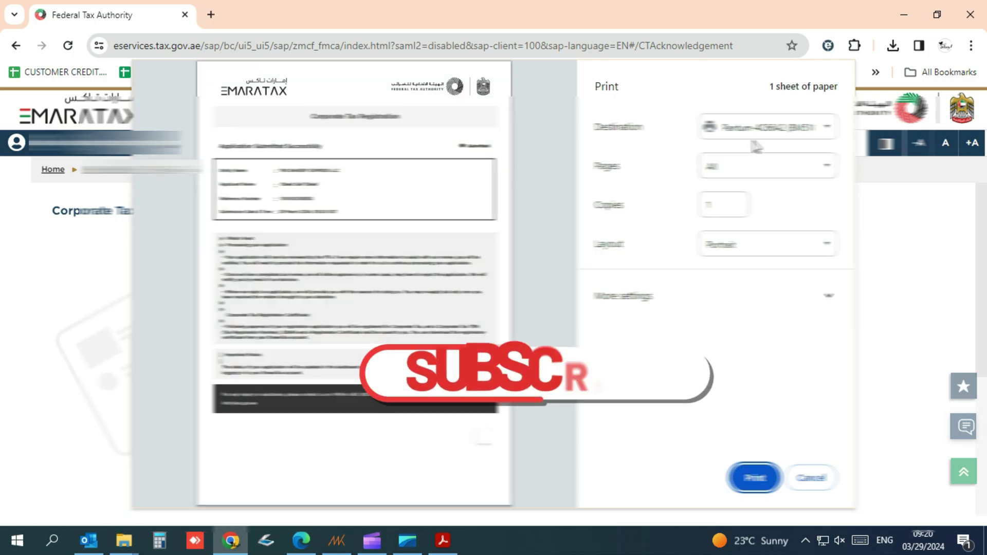
Print the acknowledgement to Save as PDF, with Desktop chosen as the save folder
click(753, 136)
click(736, 183)
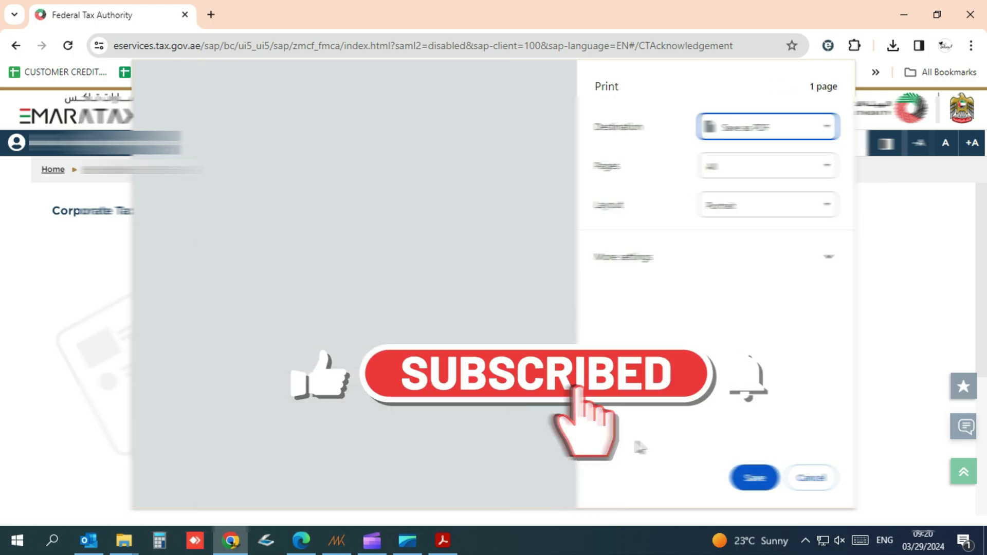
click(754, 478)
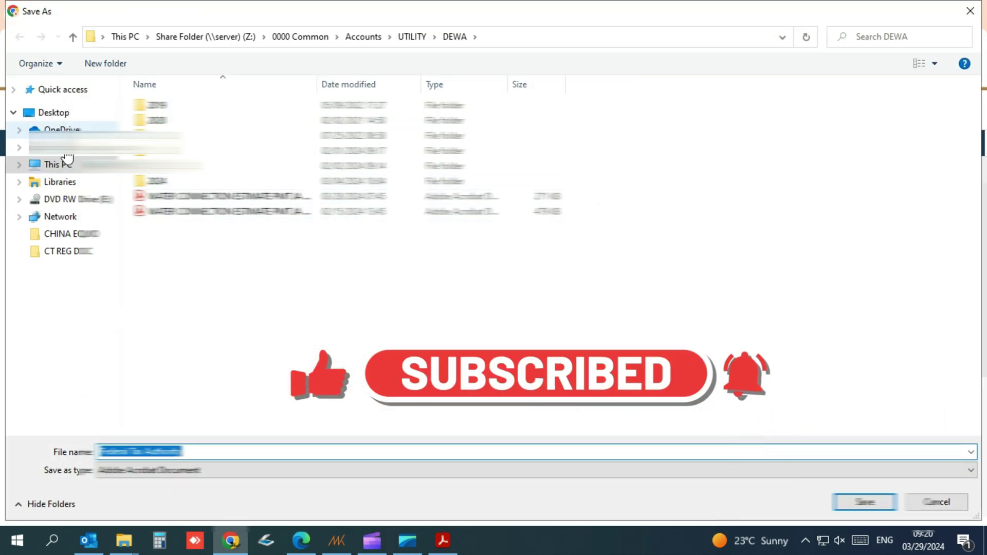
click(51, 112)
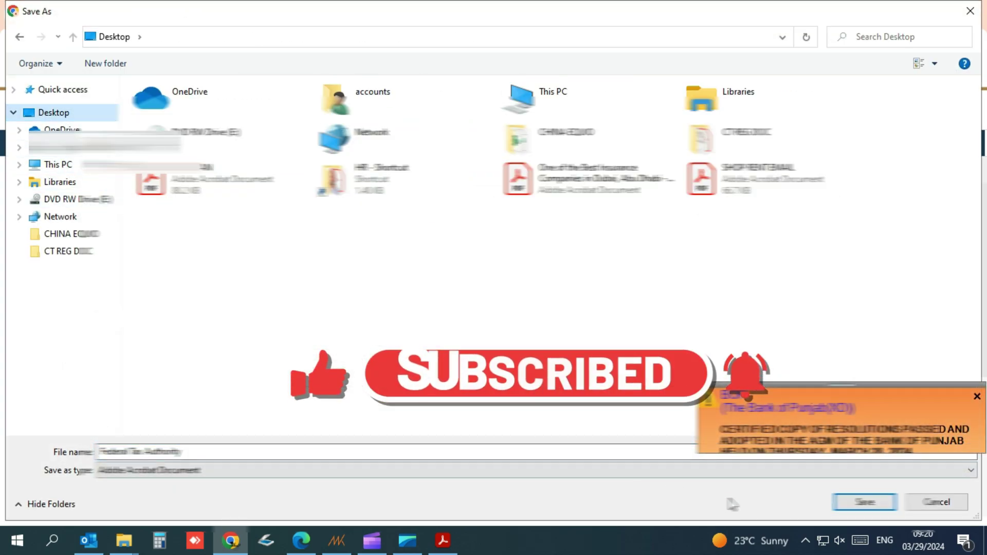